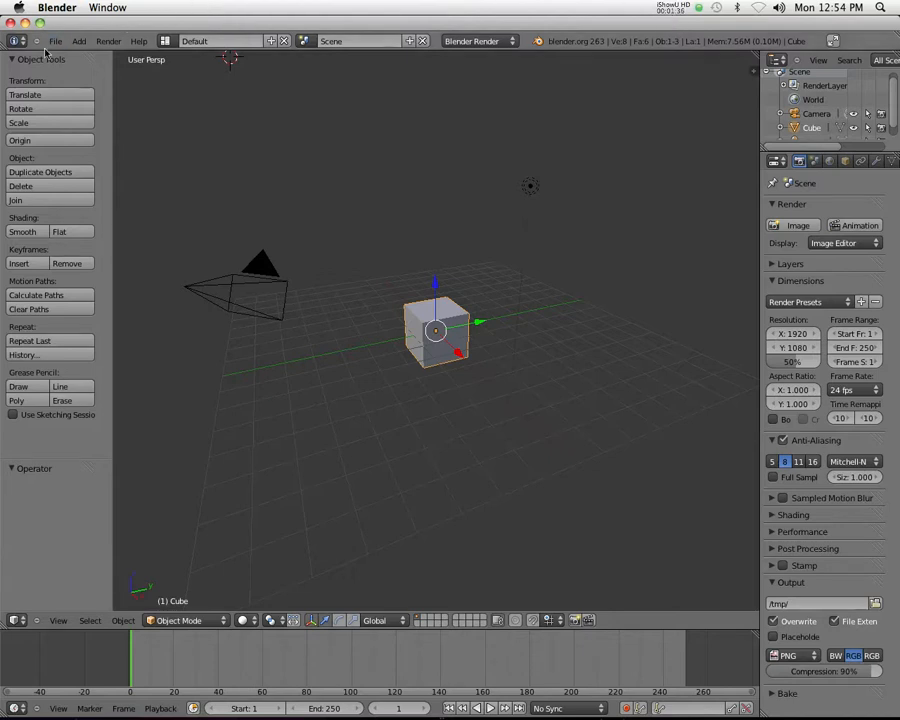
# Load Blender's factory settings.
pyautogui.click(55, 41)
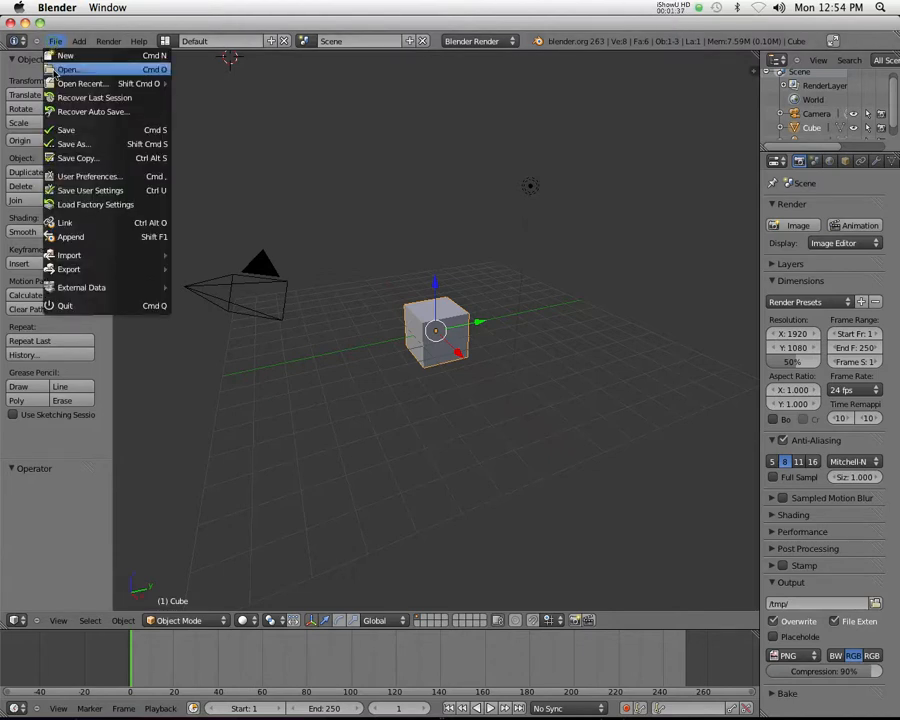
pyautogui.click(44, 204)
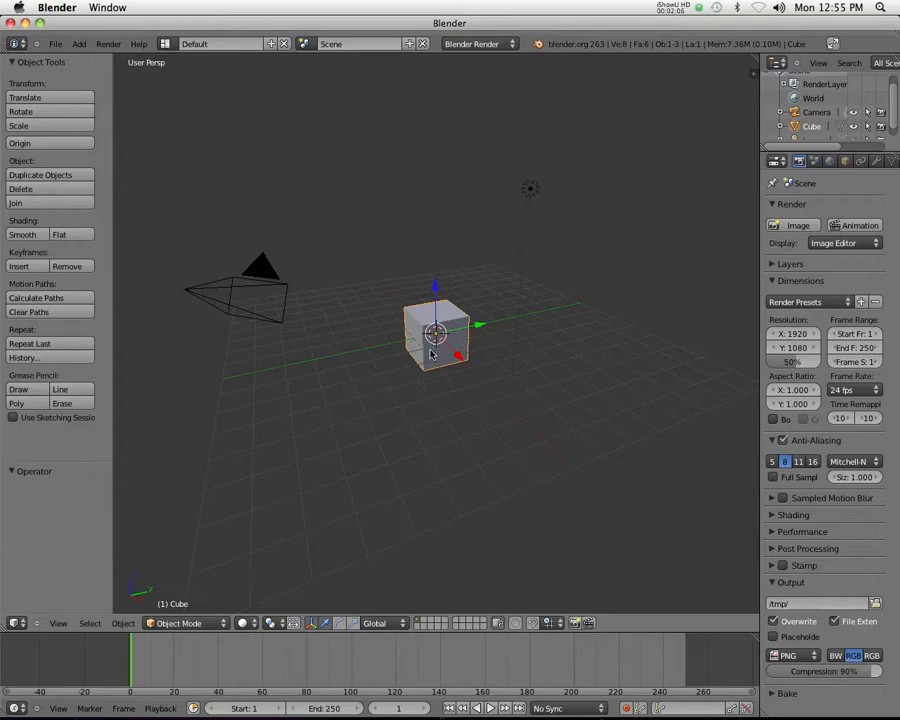
# Place the 3D cursor at several spots around the cube, finishing just beside the cube near the green axis line.
pyautogui.click(508, 386)
pyautogui.click(271, 368)
pyautogui.click(448, 424)
pyautogui.click(572, 340)
pyautogui.click(339, 357)
pyautogui.scroll(-4, 312, 228)
pyautogui.scroll(4, 393, 355)
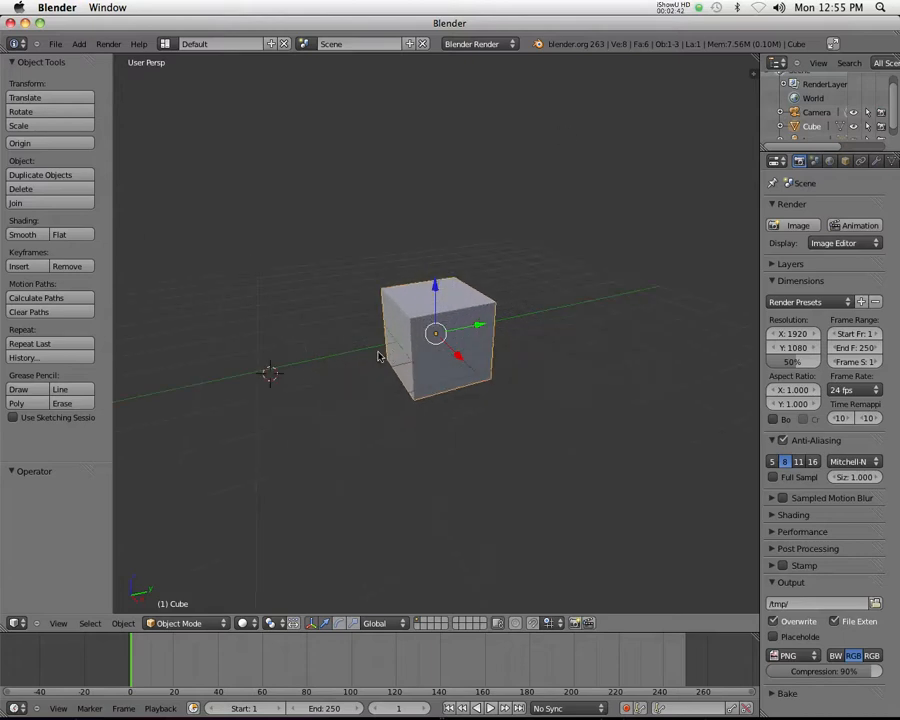
pyautogui.scroll(-5, 380, 387)
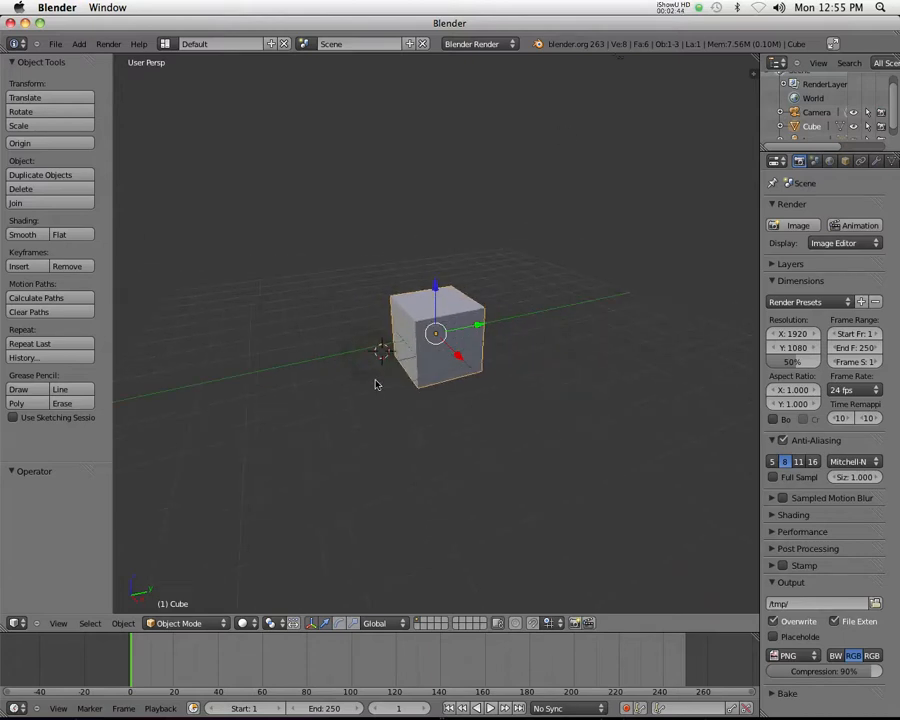
pyautogui.scroll(-1, 375, 382)
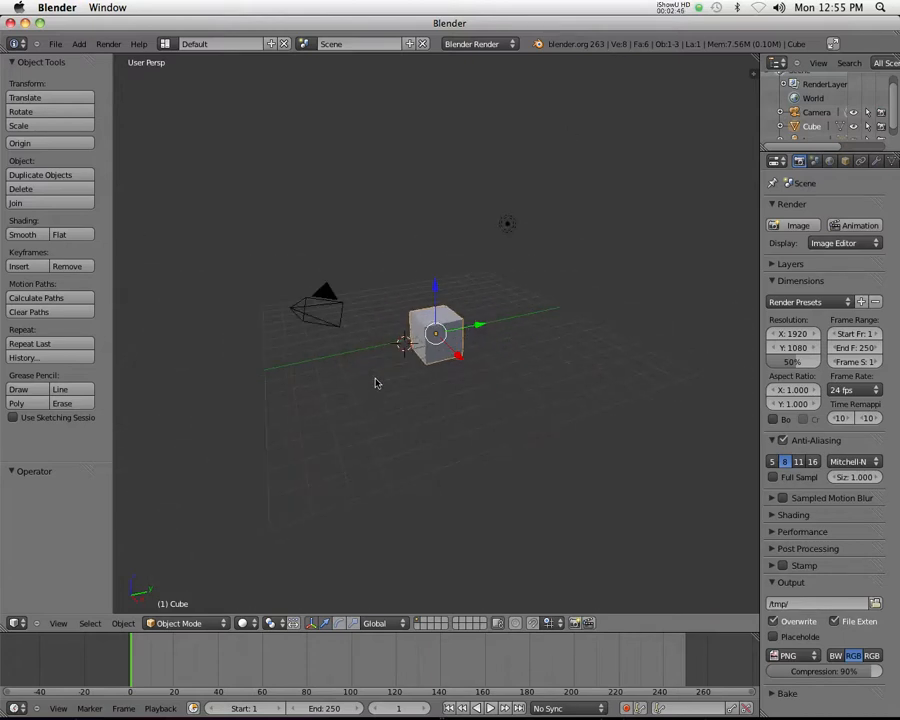
pyautogui.scroll(2, 375, 382)
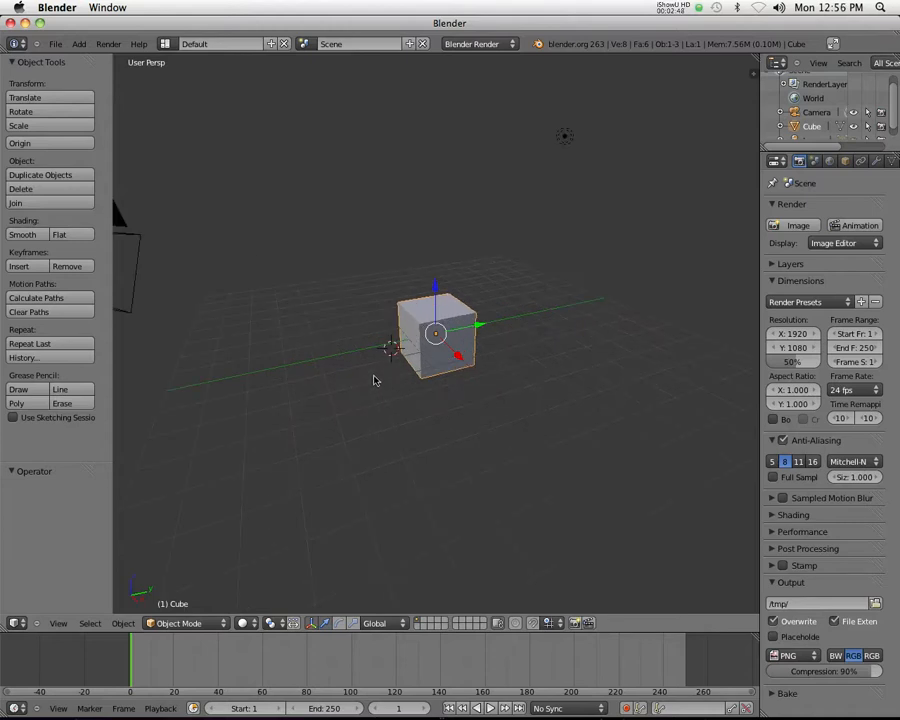
# Open the user preferences and enable Emulate 3 Button Mouse in the input settings.
pyautogui.click(50, 44)
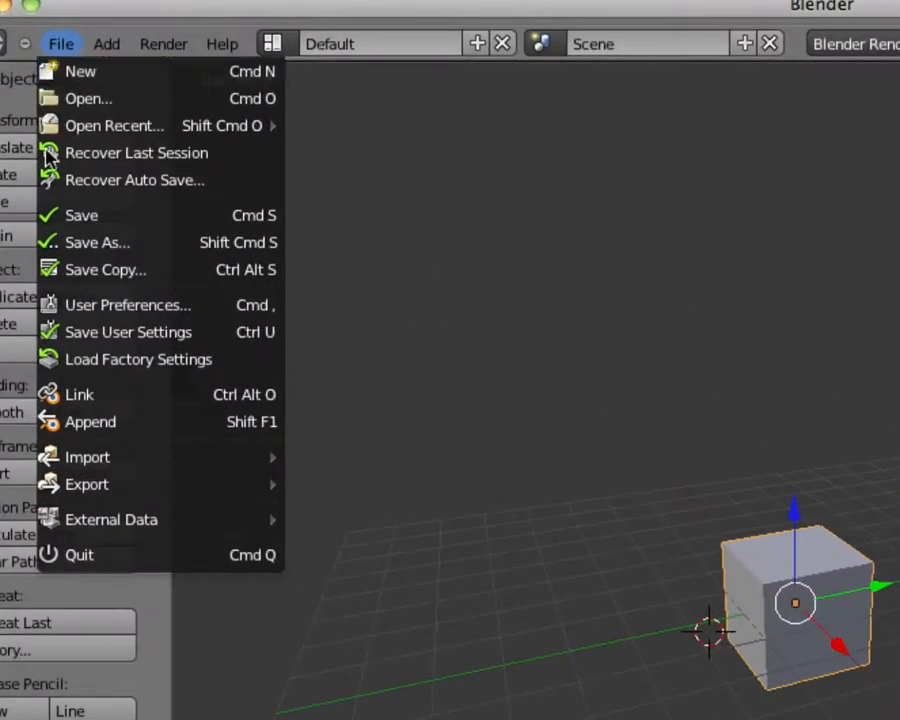
pyautogui.click(75, 305)
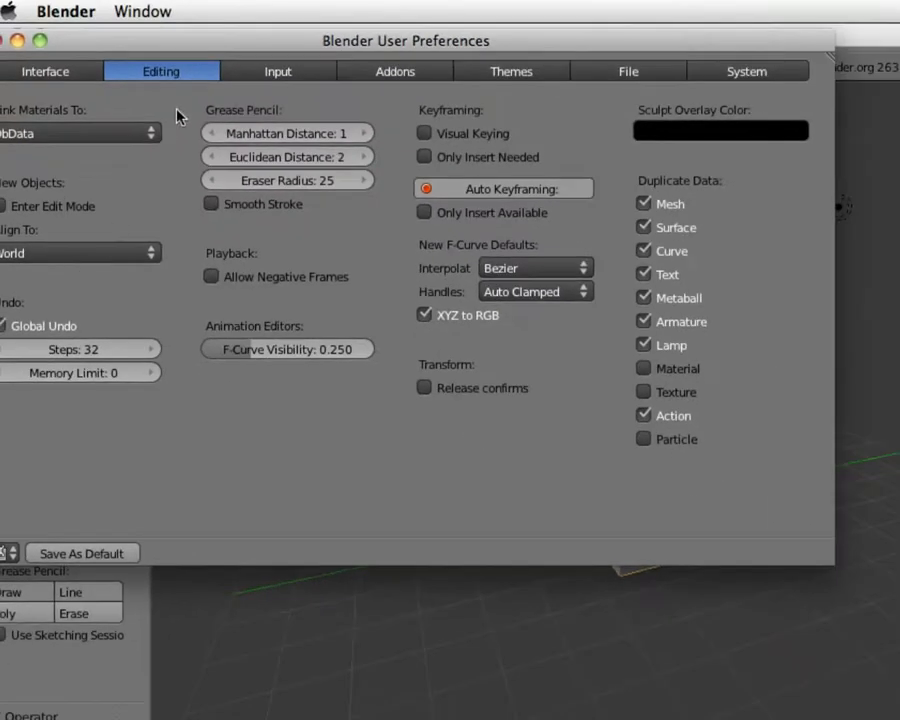
pyautogui.moveTo(216, 13); pyautogui.dragTo(319, 55)
pyautogui.moveTo(265, 75); pyautogui.dragTo(238, 86)
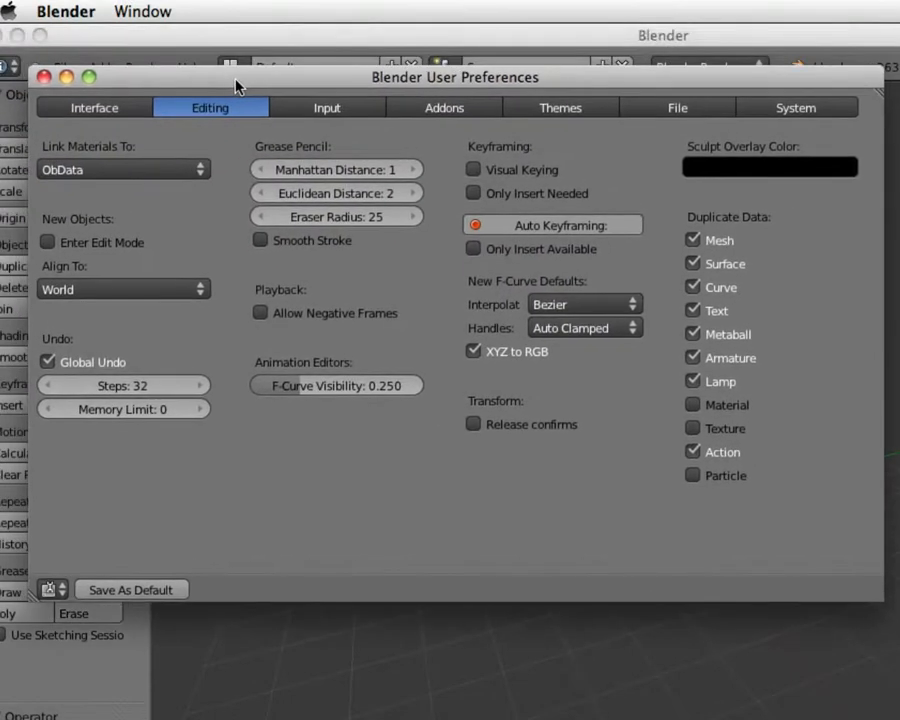
pyautogui.click(318, 104)
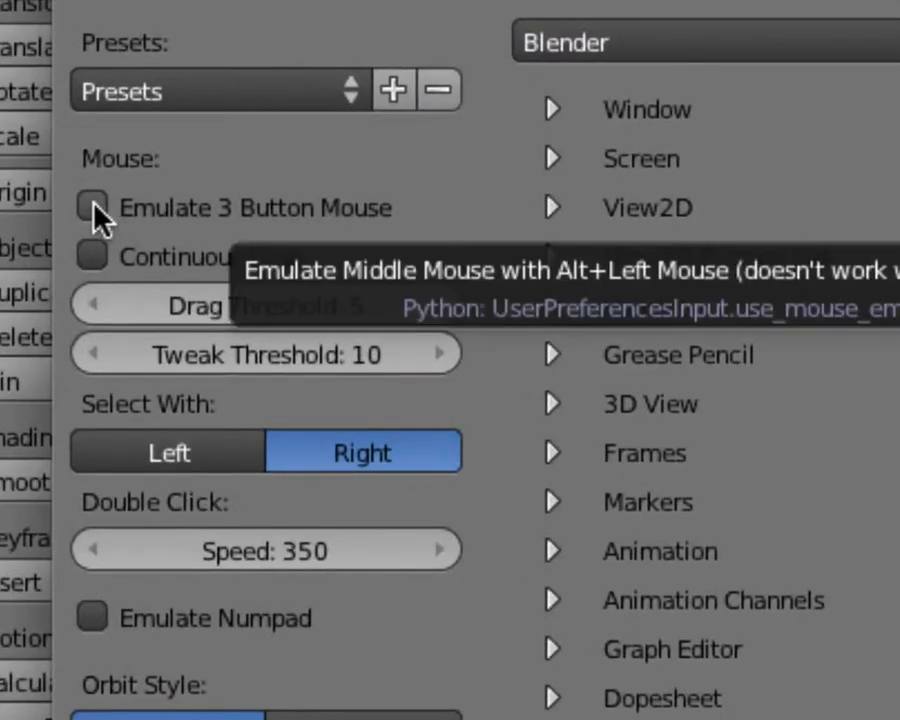
pyautogui.click(93, 207)
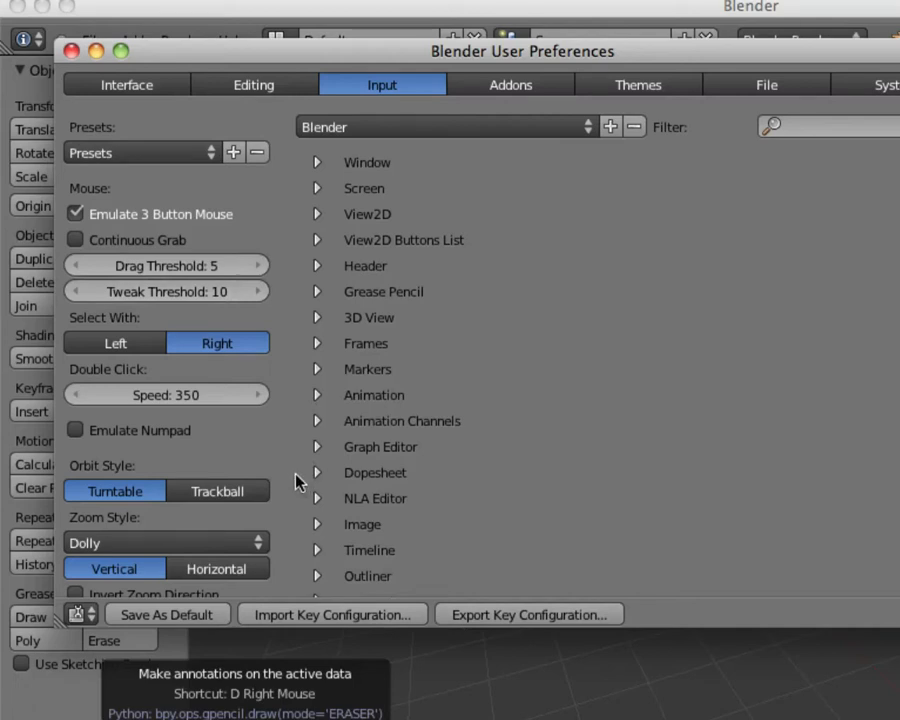
# Enable Rotate Around Selection in the interface preferences and save the preferences as default.
pyautogui.click(133, 86)
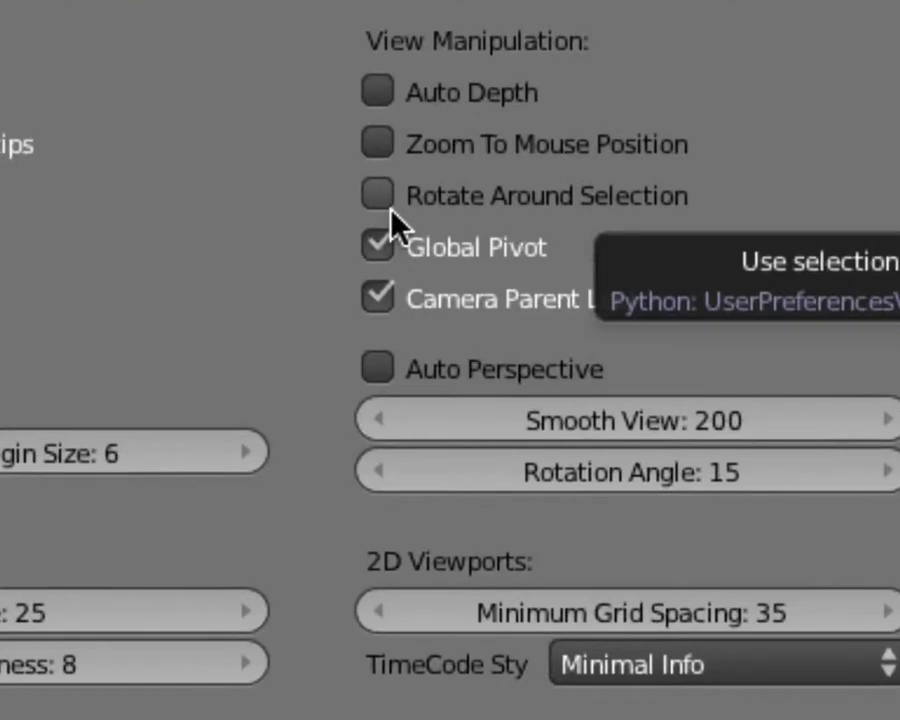
pyautogui.click(379, 199)
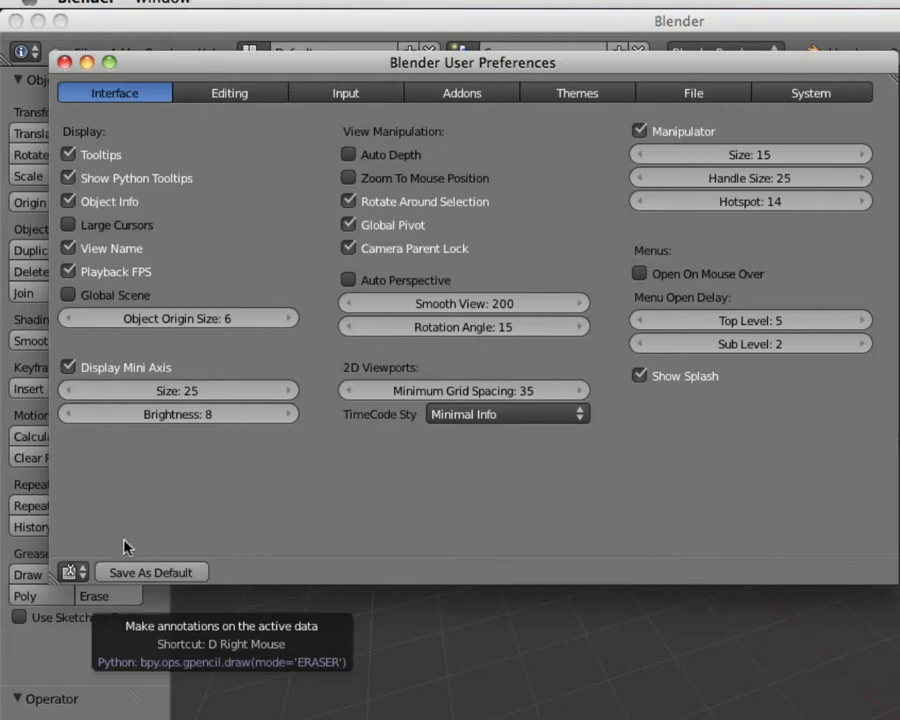
pyautogui.click(146, 578)
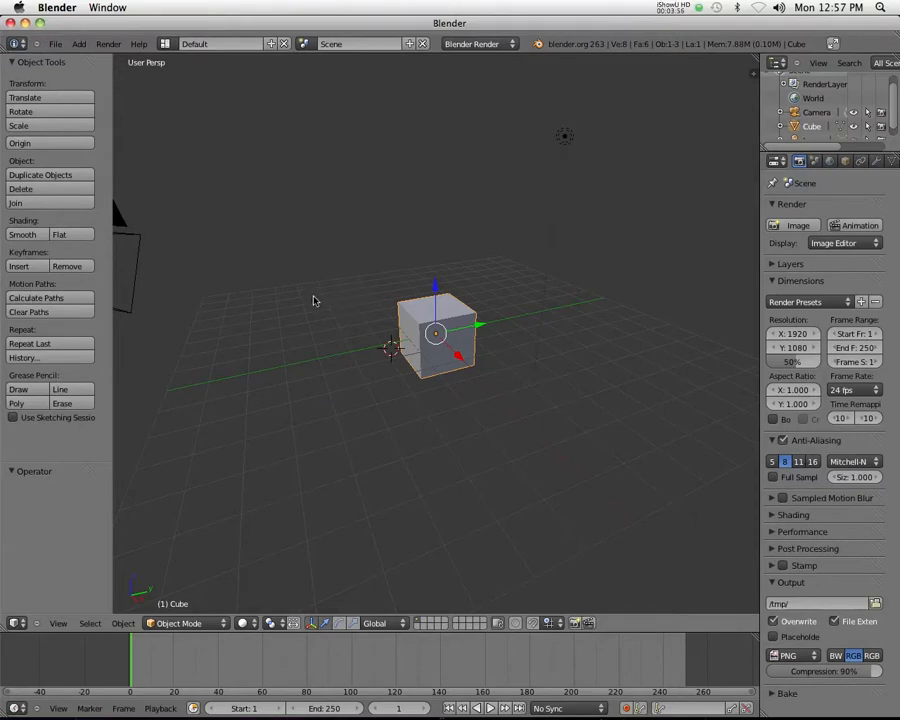
# Examine the cube, camera and lamp by orbiting, panning and zooming the 3D view in and out.
pyautogui.moveTo(313, 432)
pyautogui.mouseDown(button='middle')
pyautogui.moveTo(403, 436)
pyautogui.moveTo(573, 376)
pyautogui.moveTo(422, 434)
pyautogui.moveTo(253, 460)
pyautogui.moveTo(213, 438)
pyautogui.moveTo(422, 446)
pyautogui.moveTo(250, 438)
pyautogui.moveTo(382, 452)
pyautogui.moveTo(552, 428)
pyautogui.moveTo(239, 446)
pyautogui.moveTo(454, 422)
pyautogui.moveTo(258, 438)
pyautogui.moveTo(237, 325)
pyautogui.moveTo(330, 445)
pyautogui.moveTo(356, 462)
pyautogui.moveTo(176, 455)
pyautogui.moveTo(243, 360)
pyautogui.moveTo(223, 497)
pyautogui.moveTo(233, 469)
pyautogui.moveTo(315, 460)
pyautogui.moveTo(316, 445)
pyautogui.mouseUp(button='middle')
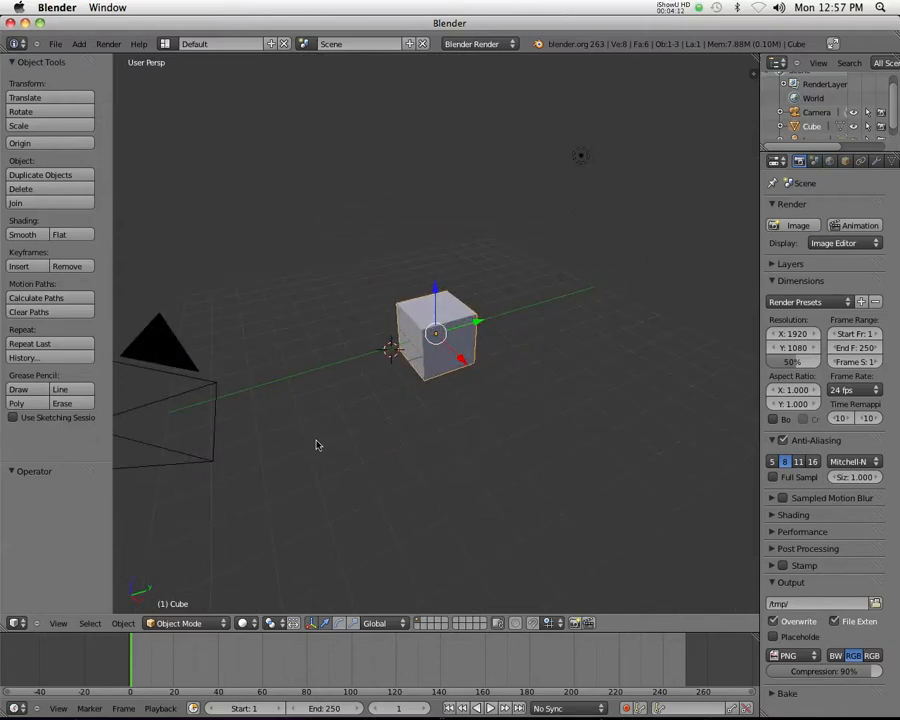
pyautogui.scroll(8, 433, 298)
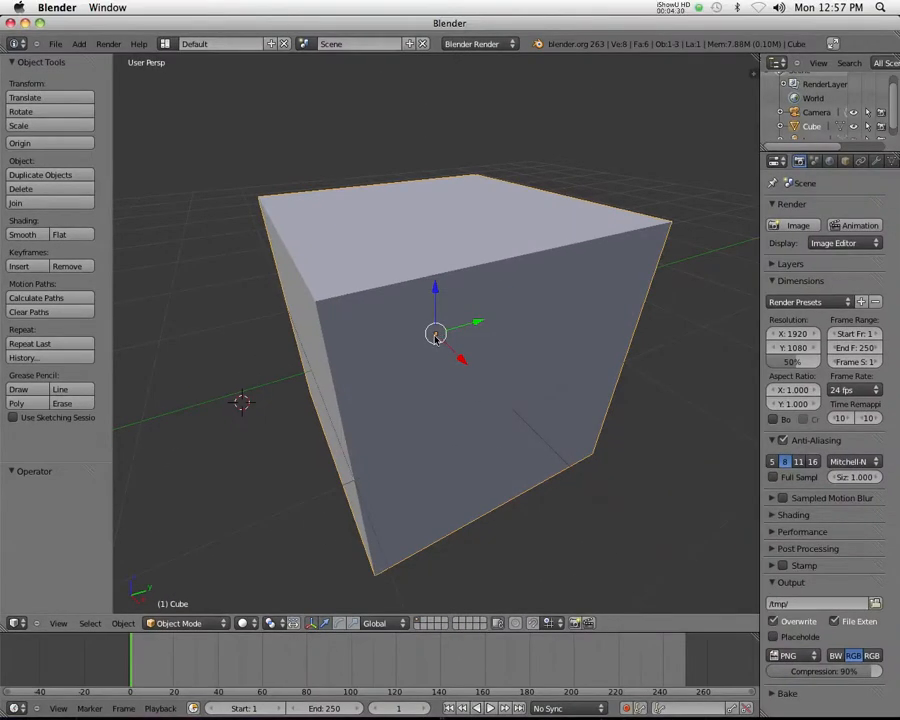
pyautogui.scroll(-8, 430, 336)
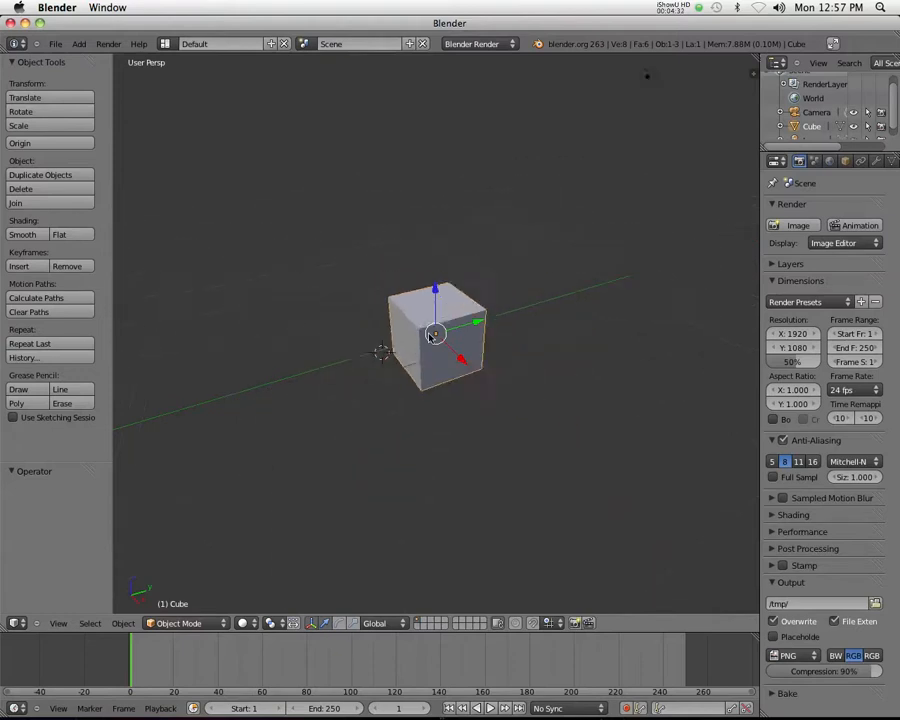
pyautogui.scroll(8, 430, 336)
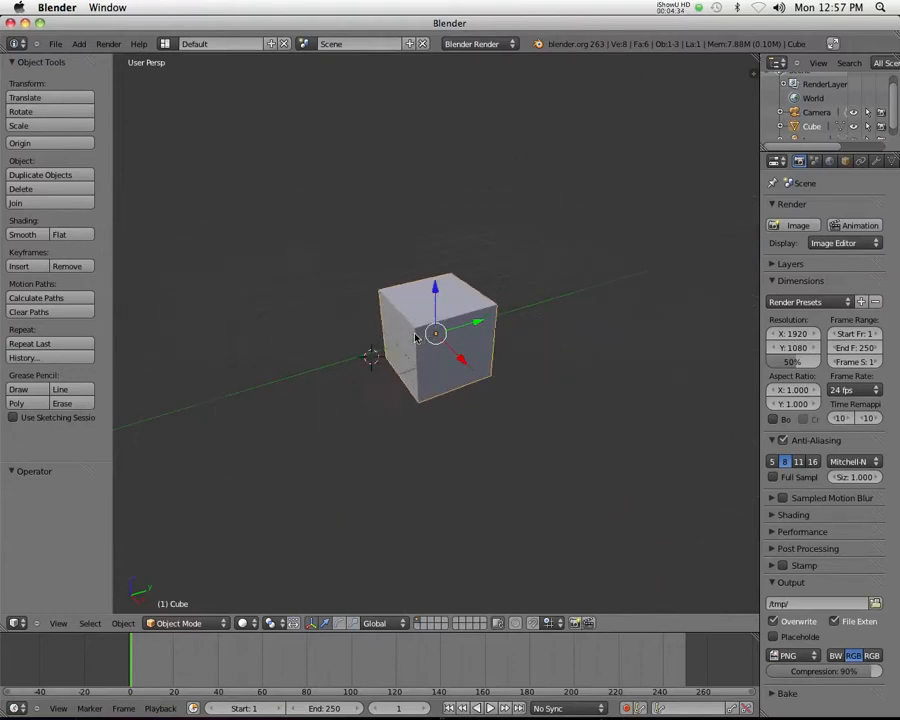
pyautogui.scroll(-10, 416, 336)
pyautogui.scroll(7, 415, 340)
pyautogui.scroll(-8, 415, 338)
pyautogui.scroll(5, 415, 338)
pyautogui.scroll(-4, 415, 338)
pyautogui.moveTo(413, 338); pyautogui.dragTo(344, 367, button='middle')
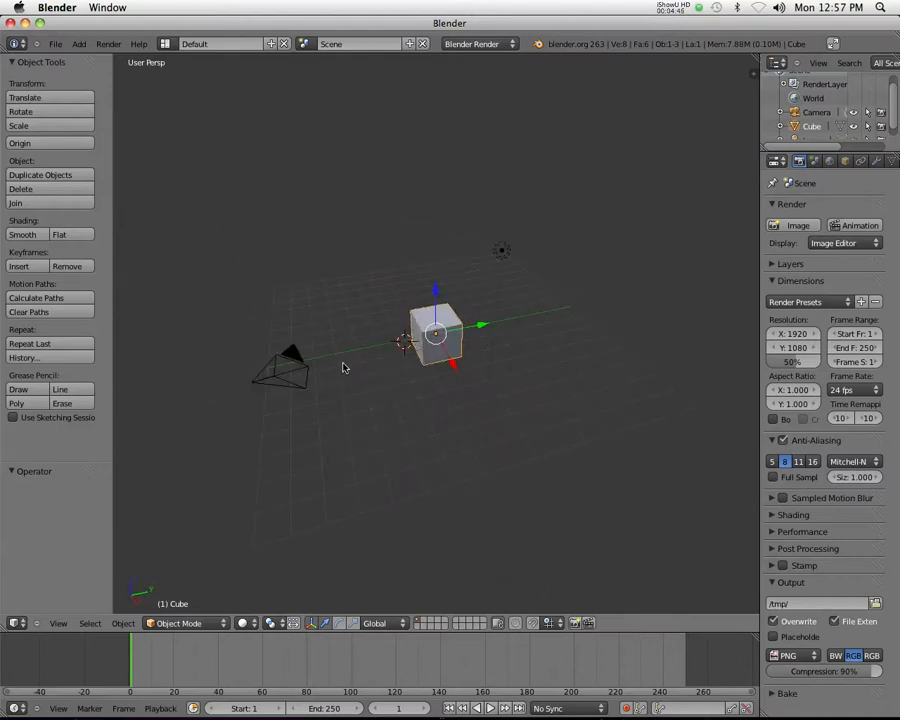
pyautogui.moveTo(383, 370); pyautogui.dragTo(414, 359, button='middle')
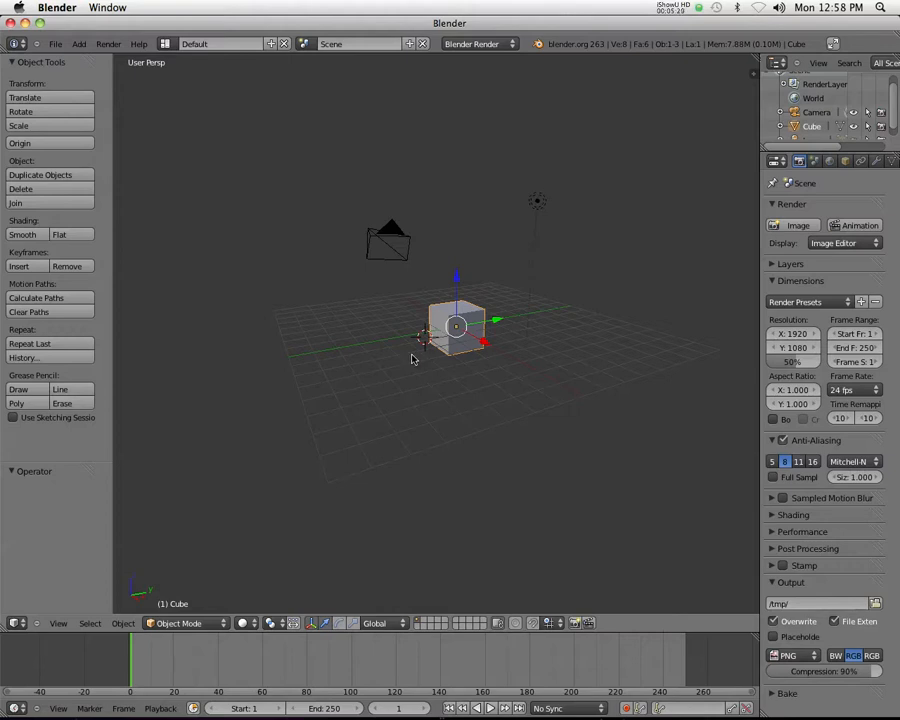
pyautogui.moveTo(311, 343); pyautogui.dragTo(395, 444, button='middle')
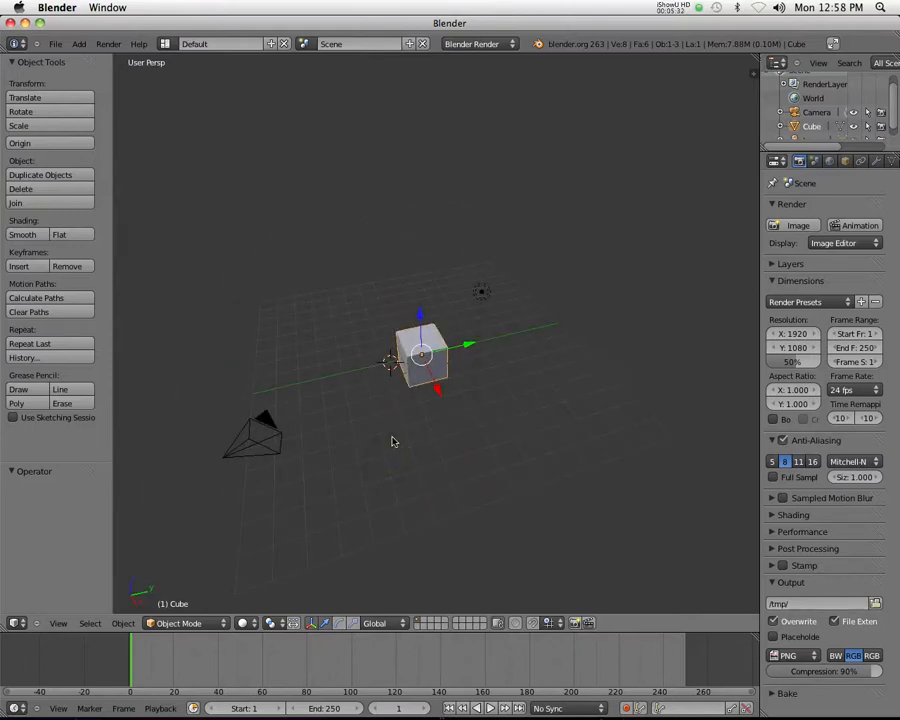
pyautogui.scroll(8, 388, 433)
pyautogui.scroll(-7, 388, 433)
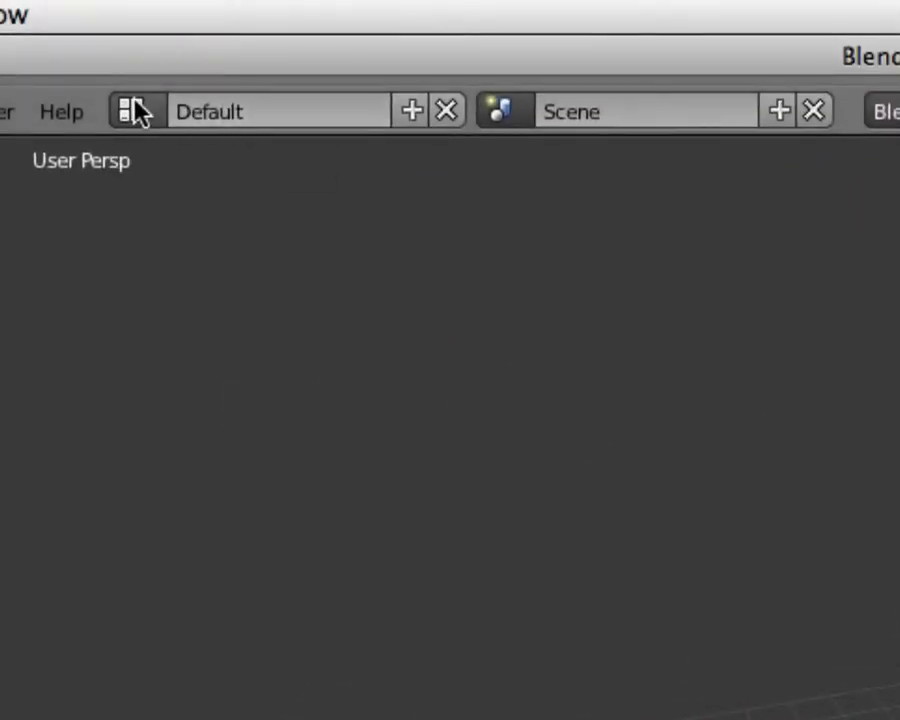
# Look through the Animation, UV Editing, Video Editing and Compositing screen layouts and return to the Default layout.
pyautogui.click(136, 112)
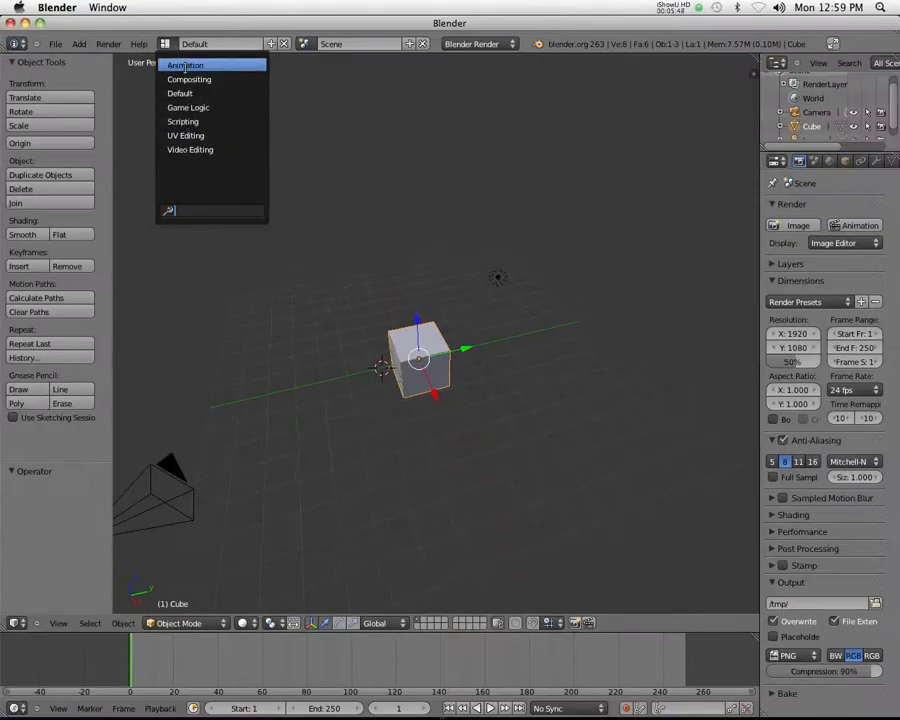
pyautogui.click(185, 65)
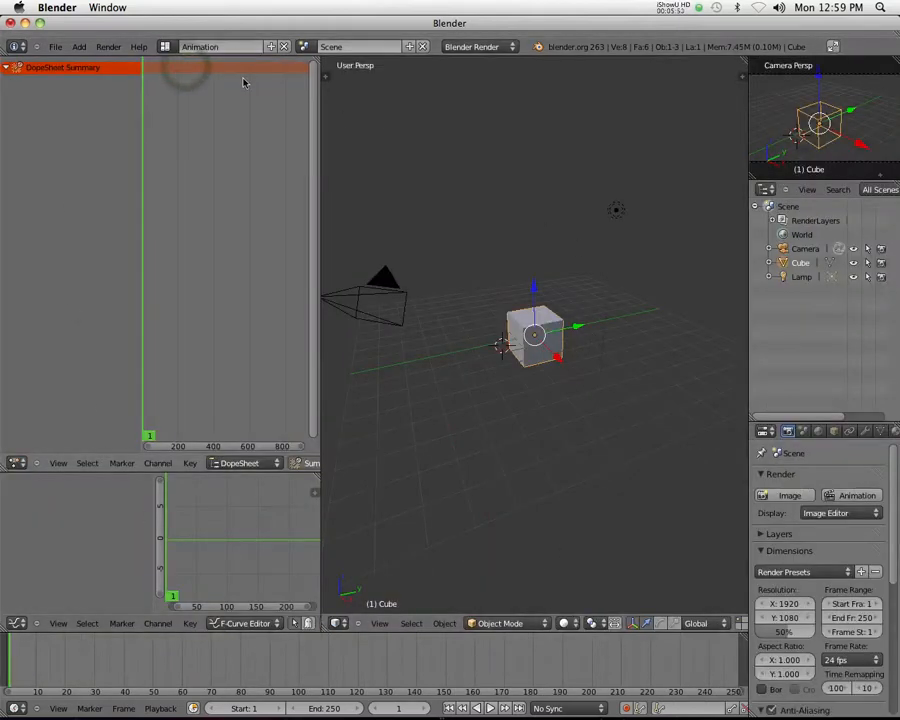
pyautogui.click(165, 46)
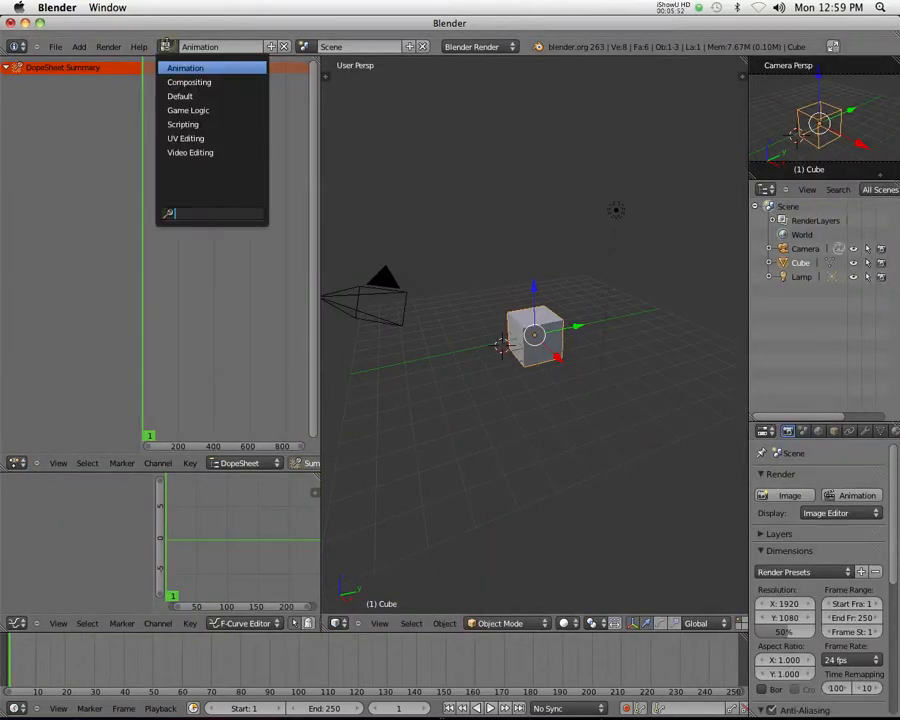
pyautogui.click(185, 138)
pyautogui.click(165, 40)
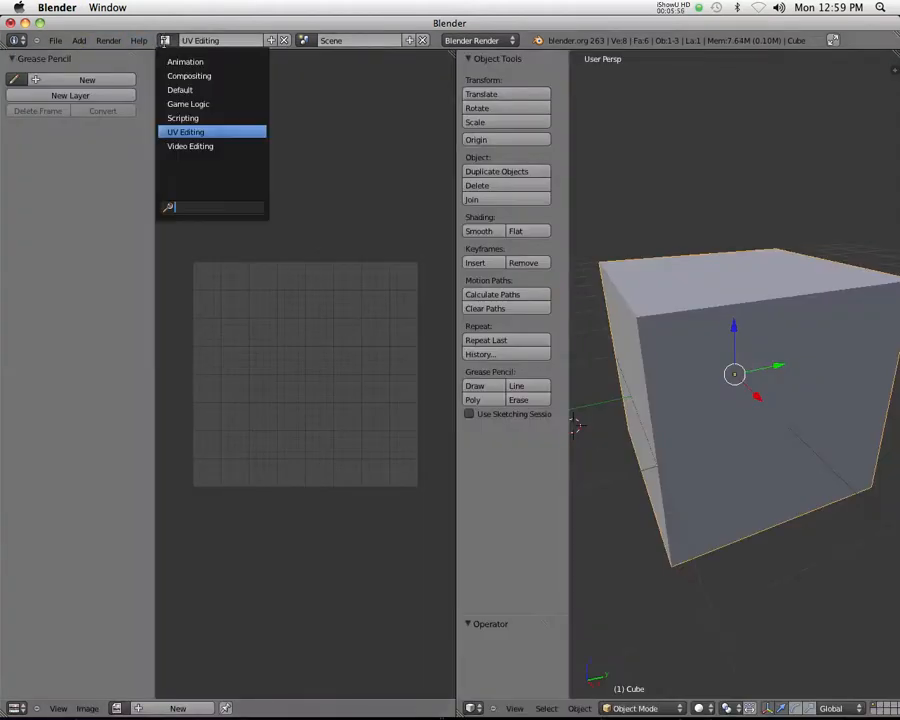
pyautogui.click(174, 149)
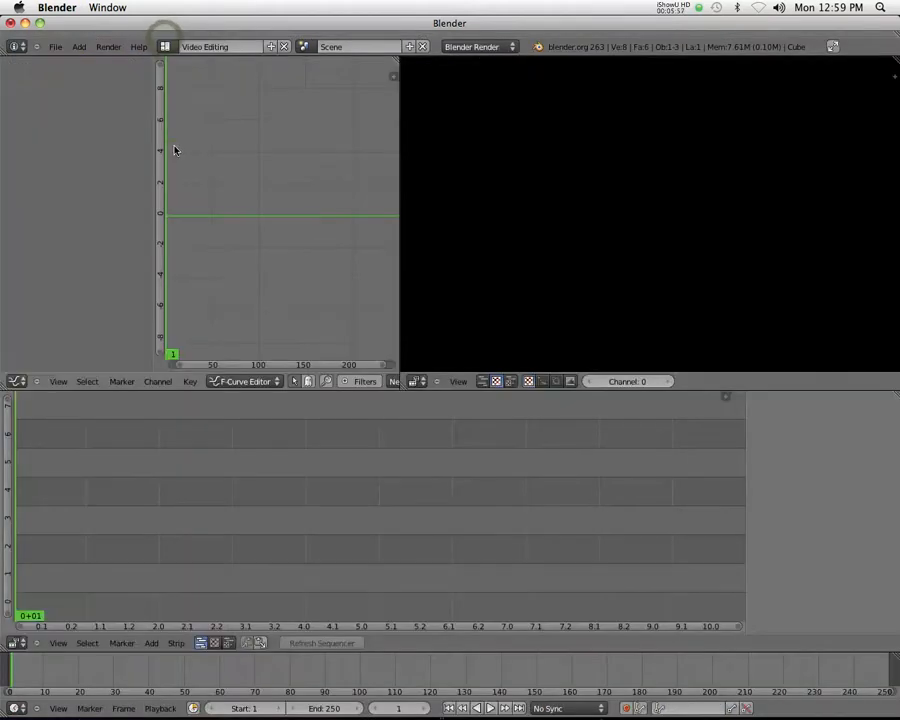
pyautogui.click(165, 46)
pyautogui.click(170, 82)
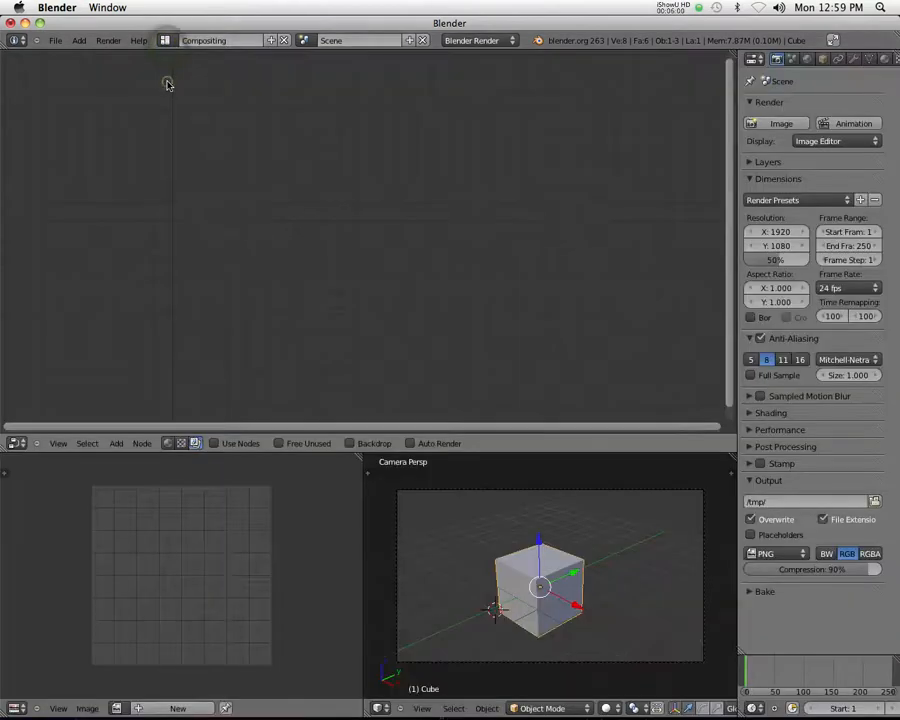
pyautogui.click(165, 40)
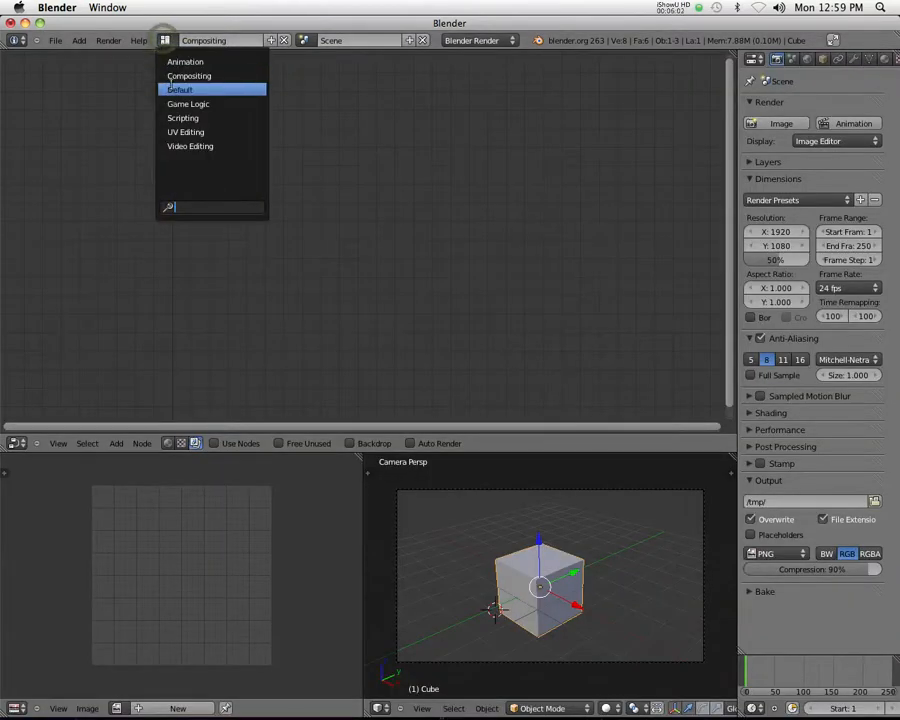
pyautogui.click(172, 89)
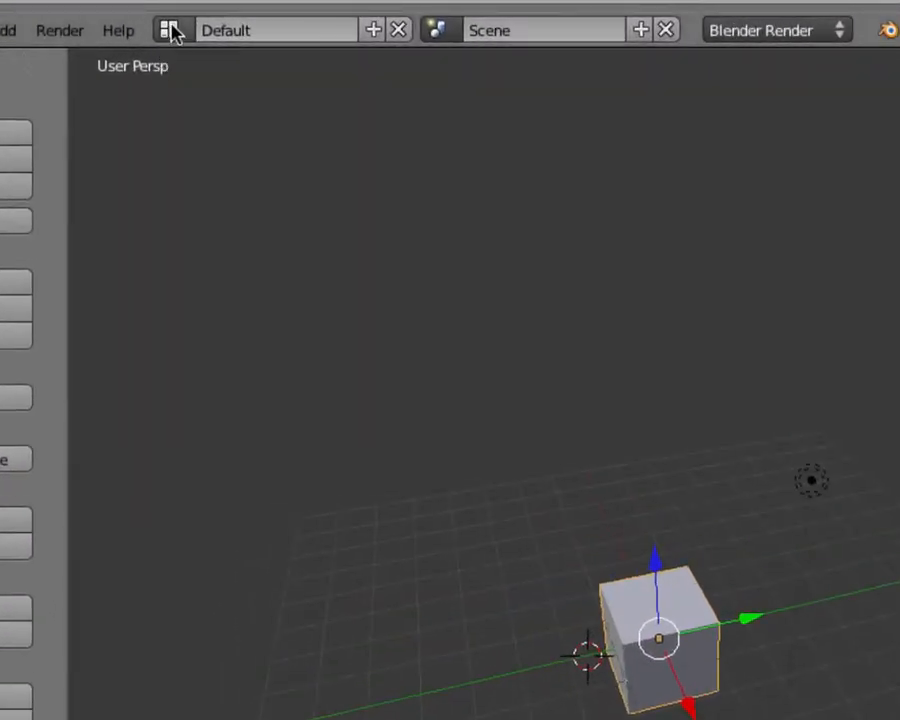
pyautogui.click(170, 30)
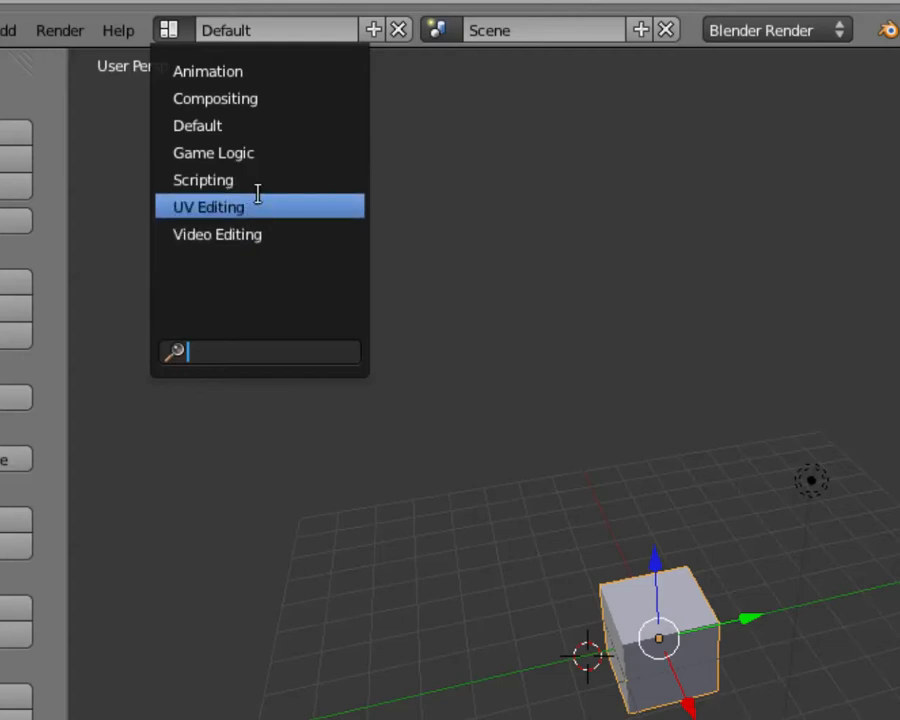
pyautogui.click(200, 125)
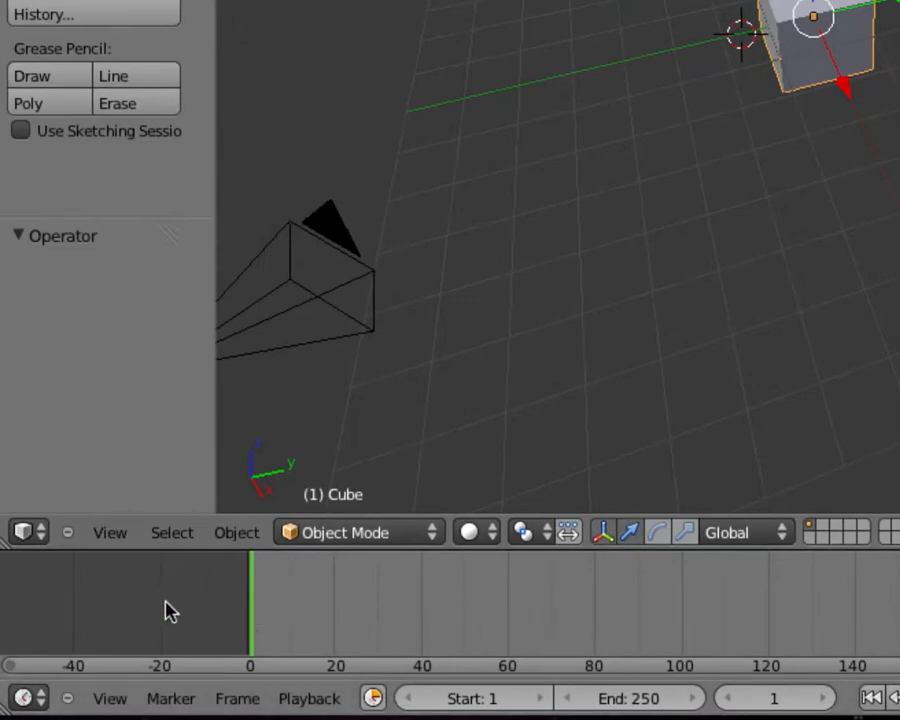
pyautogui.press('Left')
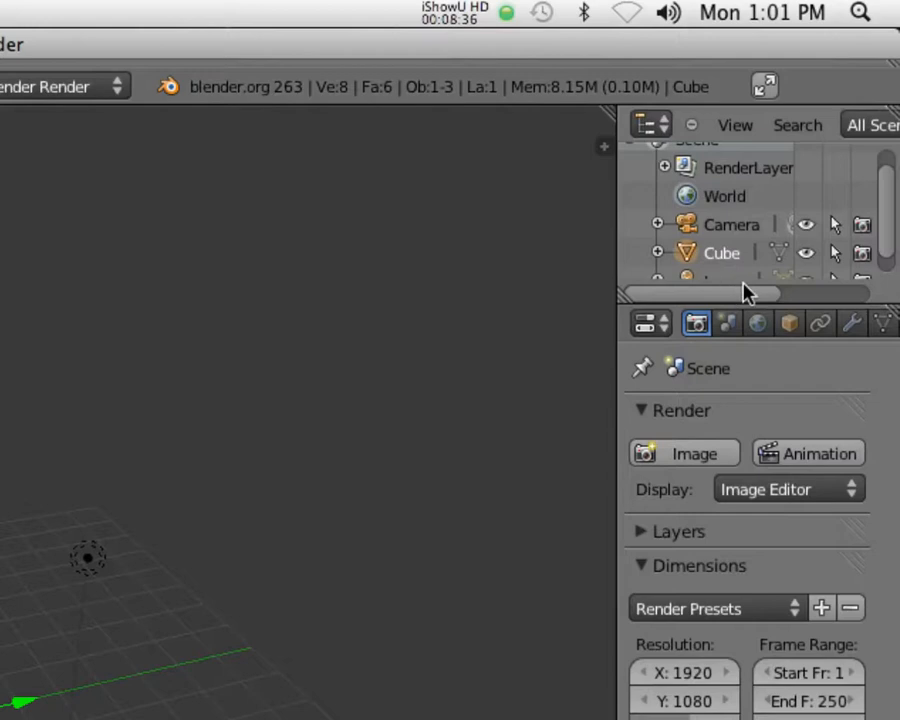
# Enlarge the Outliner to fit all scene objects and deselect the cube from its object operations.
pyautogui.moveTo(776, 301); pyautogui.dragTo(776, 448)
pyautogui.rightClick(697, 283)
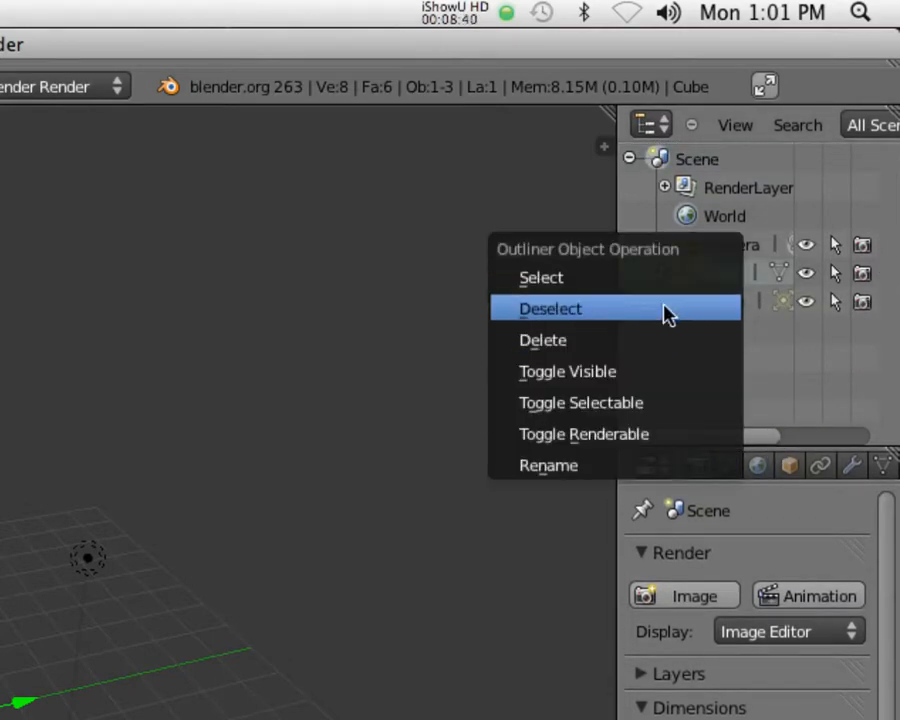
pyautogui.click(667, 306)
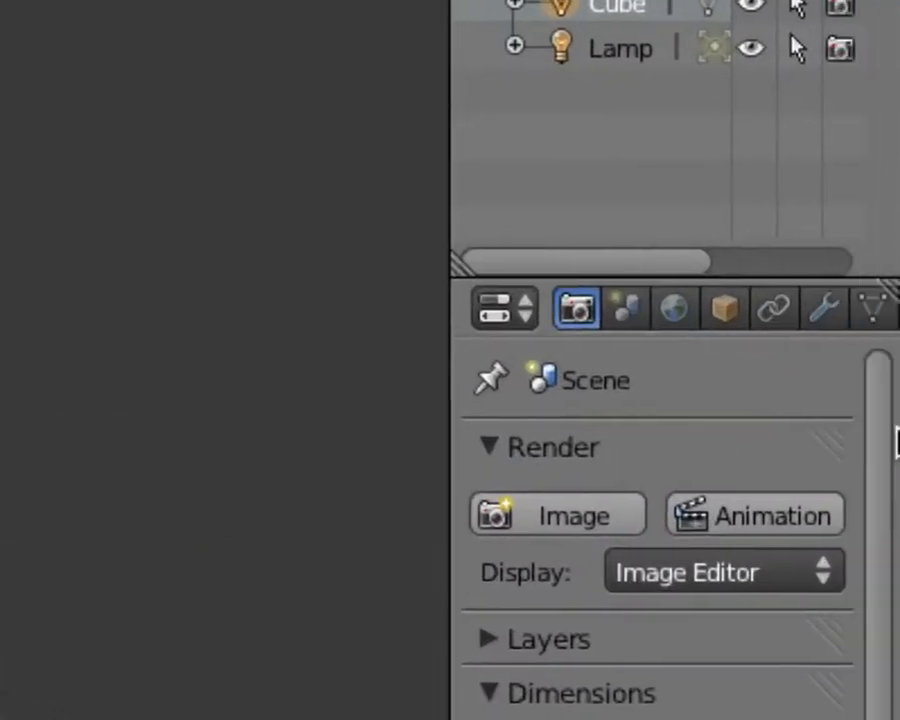
# Widen the Properties editor and look through the cube's Material, Texture, Particles and Physics settings.
pyautogui.moveTo(447, 436); pyautogui.dragTo(104, 412)
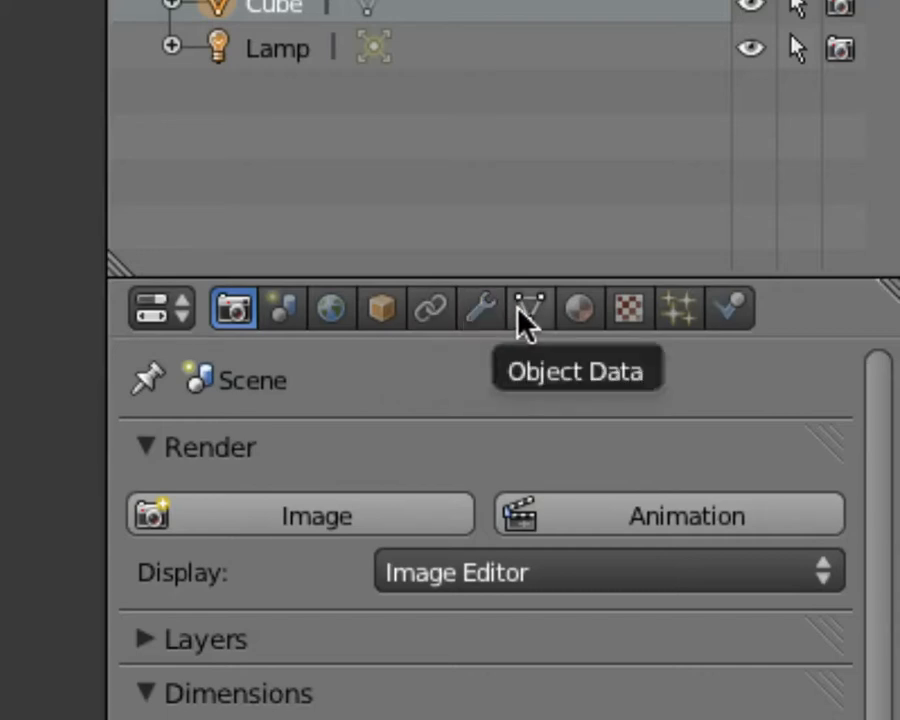
pyautogui.click(572, 312)
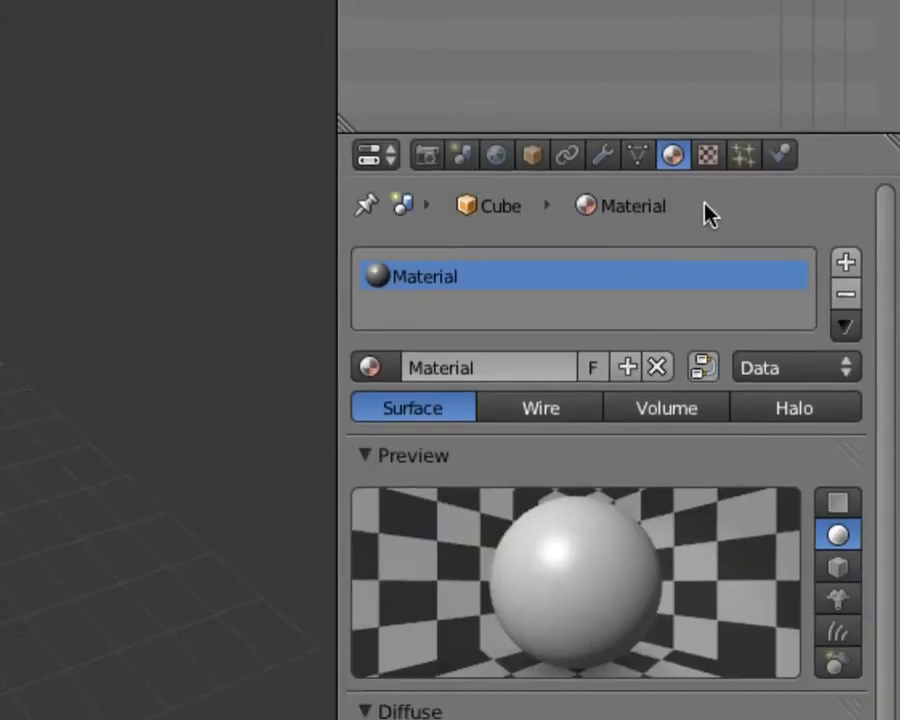
pyautogui.click(710, 158)
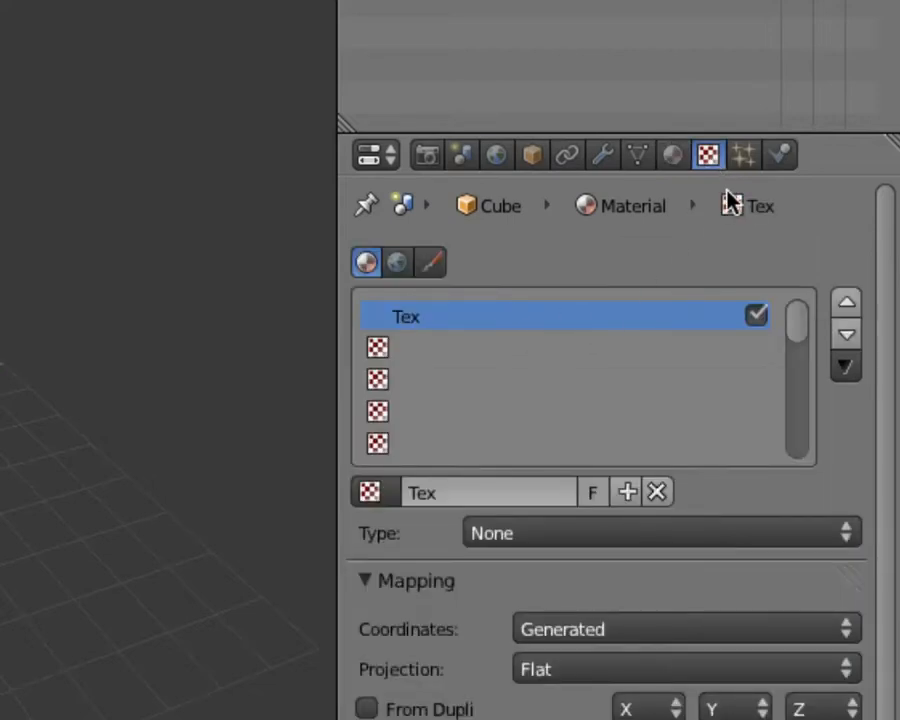
pyautogui.click(744, 158)
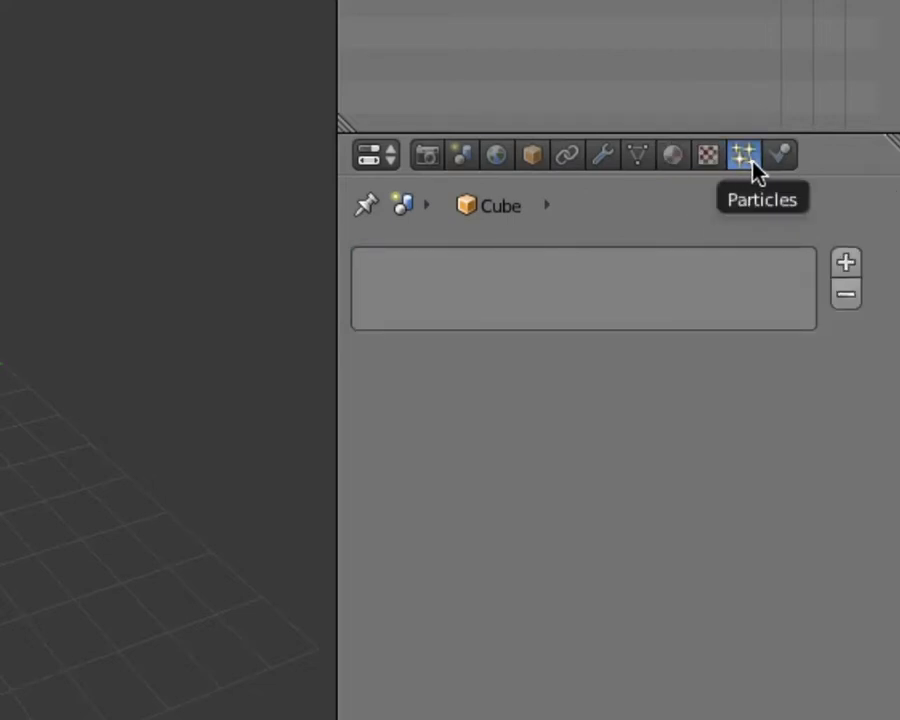
pyautogui.click(783, 154)
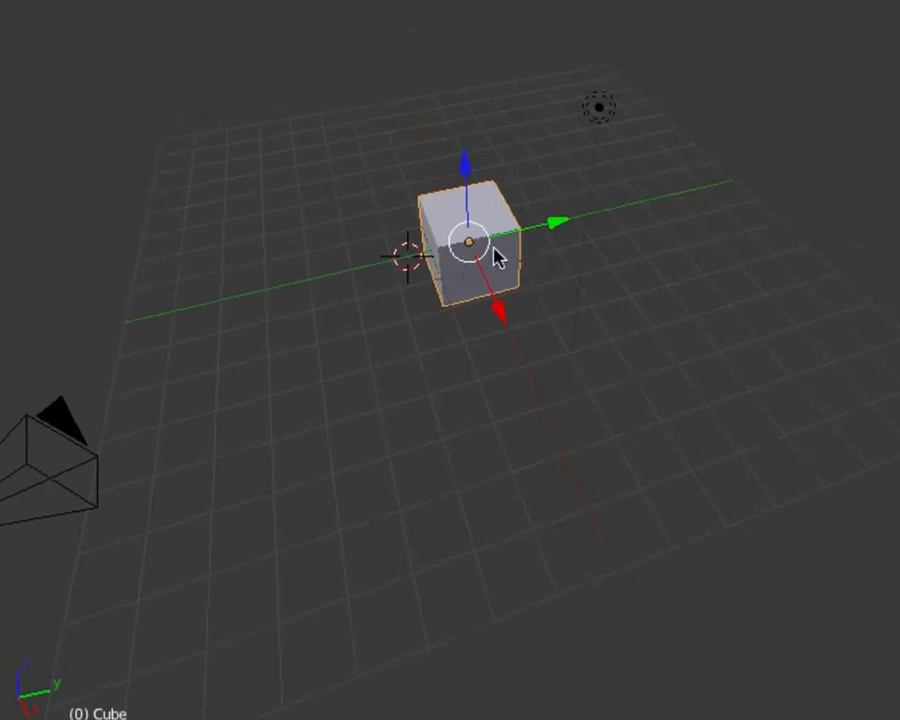
# Move the cube along its individual axes and freely with the translate manipulator, placing it nearer the viewer on the grid.
pyautogui.moveTo(560, 228); pyautogui.dragTo(532, 277)
pyautogui.moveTo(502, 317); pyautogui.dragTo(482, 281)
pyautogui.moveTo(512, 181); pyautogui.dragTo(495, 190)
pyautogui.moveTo(408, 112)
pyautogui.mouseDown()
pyautogui.moveTo(416, 106)
pyautogui.moveTo(407, 94)
pyautogui.mouseUp()
pyautogui.moveTo(502, 175); pyautogui.dragTo(528, 443)
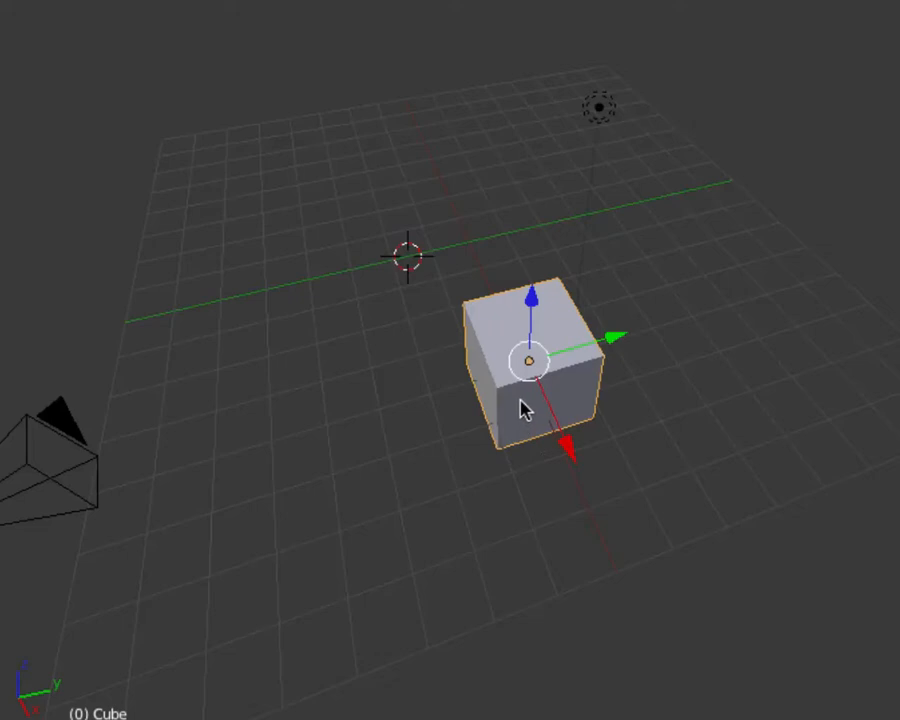
# Grab the cube and place it freely beyond the 3D cursor, checking its position from a lower angle.
pyautogui.press('g')
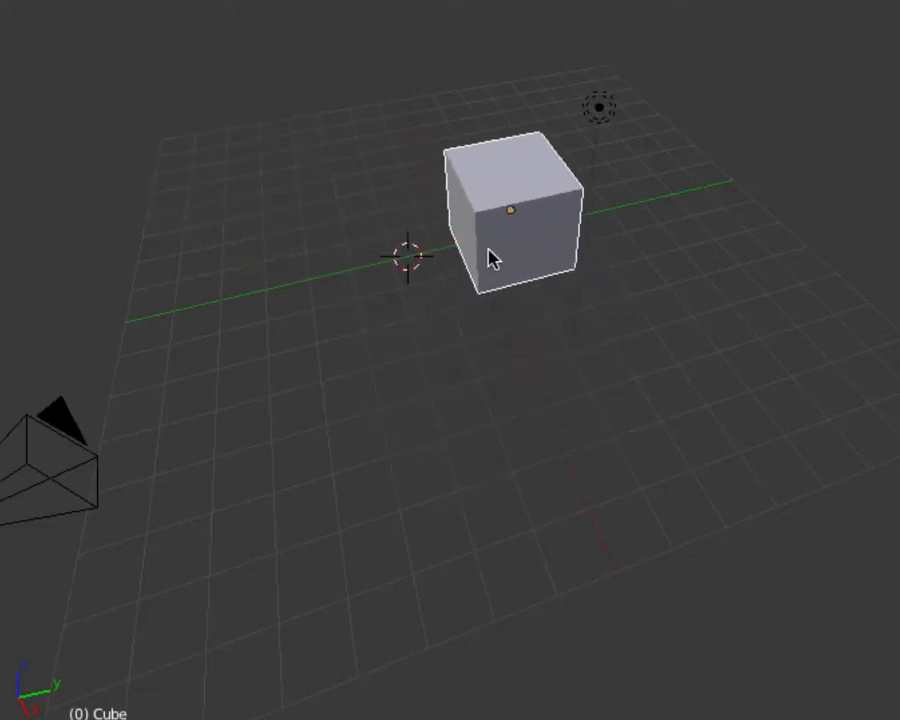
pyautogui.press('x')
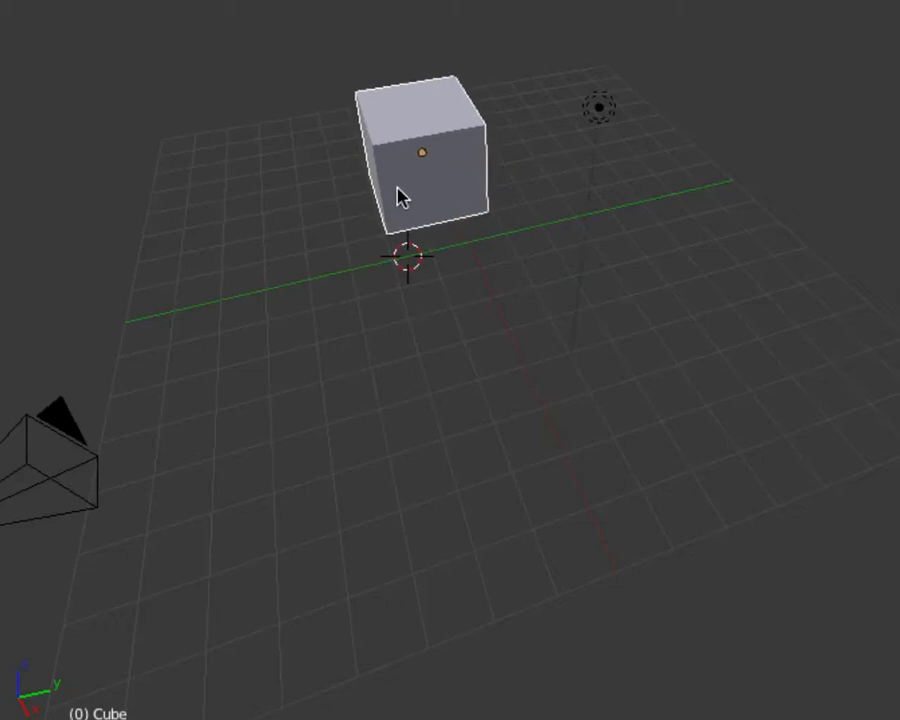
pyautogui.click(395, 193)
pyautogui.moveTo(395, 193); pyautogui.dragTo(343, 233, button='middle')
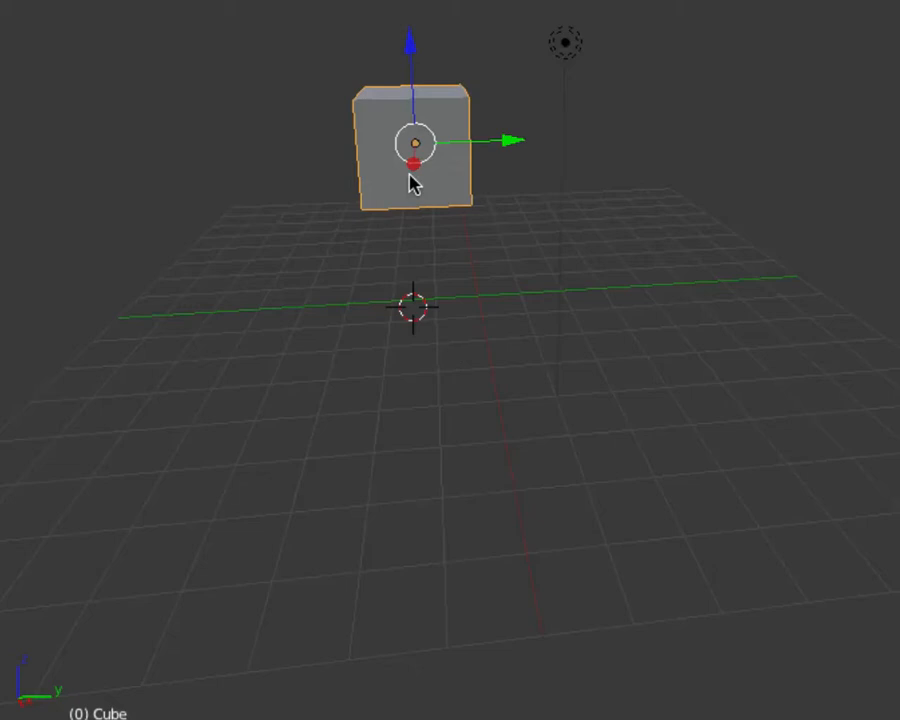
pyautogui.moveTo(405, 185); pyautogui.dragTo(467, 305, button='middle')
pyautogui.click(446, 350)
# Reposition the cube beside the 3D cursor with the translate manipulator, finishing with a small move along the Y axis.
pyautogui.moveTo(396, 237); pyautogui.dragTo(422, 358, button='middle')
pyautogui.moveTo(512, 354); pyautogui.dragTo(358, 268)
pyautogui.moveTo(364, 177); pyautogui.dragTo(449, 213)
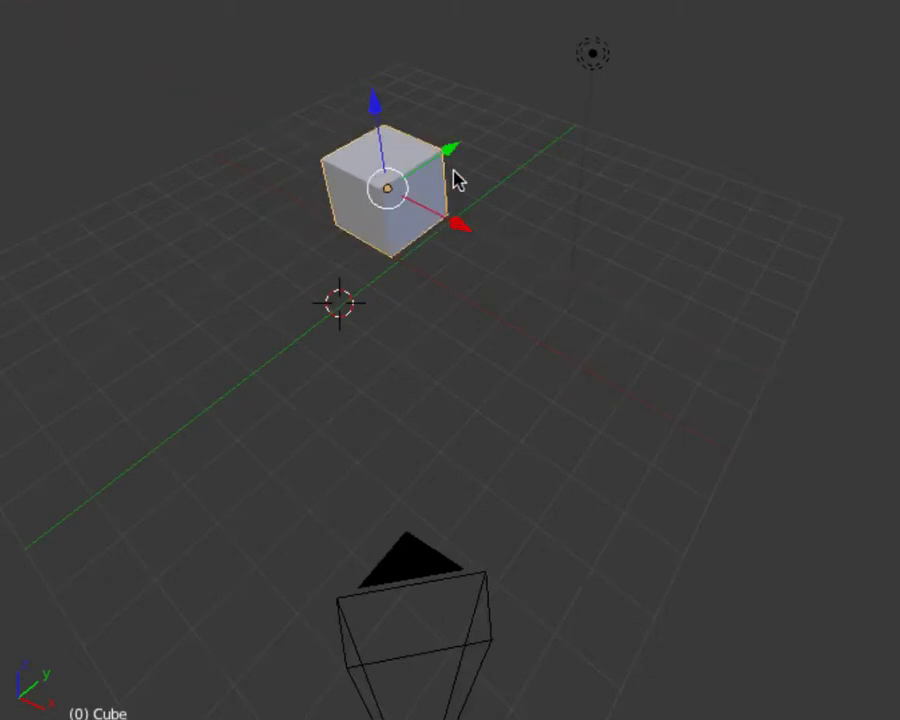
pyautogui.moveTo(446, 146); pyautogui.dragTo(460, 137)
pyautogui.moveTo(396, 302); pyautogui.dragTo(357, 218, button='middle')
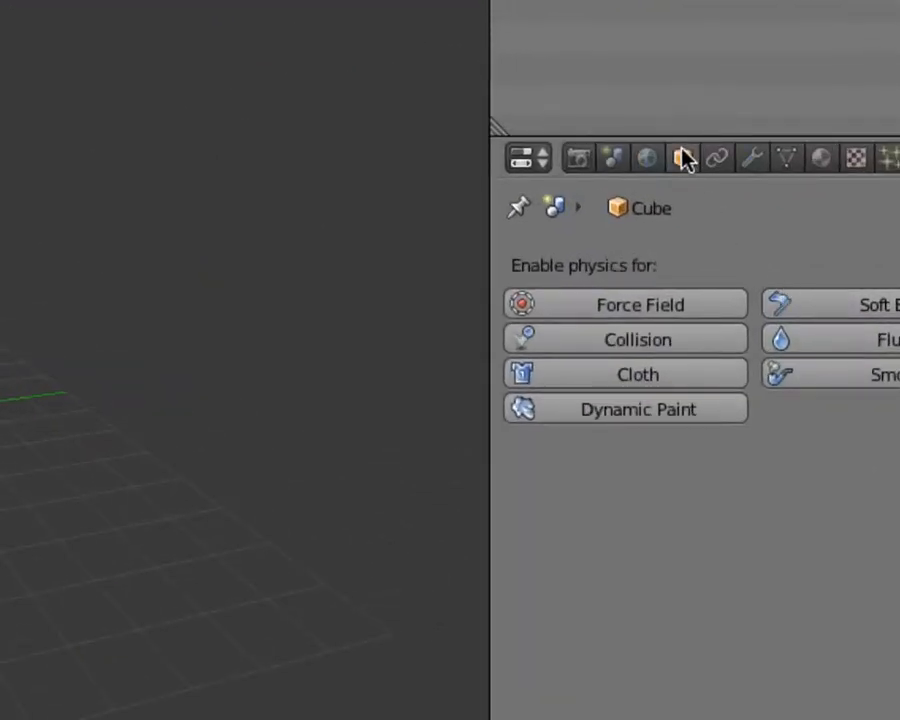
# Show the cube's object properties, try changing its X rotation and undo the change.
pyautogui.click(686, 160)
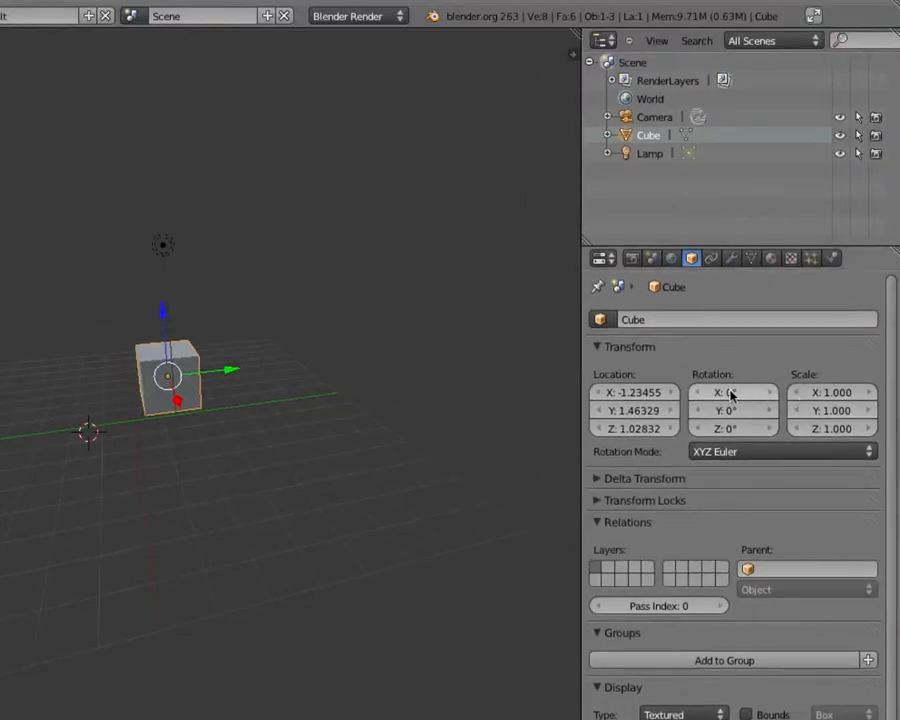
pyautogui.moveTo(720, 396); pyautogui.dragTo(745, 398)
pyautogui.hotkey('ctrl', 'z')
# Set the cube's X location to 4.5 and move it about 0.3 along the Y axis.
pyautogui.moveTo(623, 391); pyautogui.dragTo(643, 399)
pyautogui.click(640, 394)
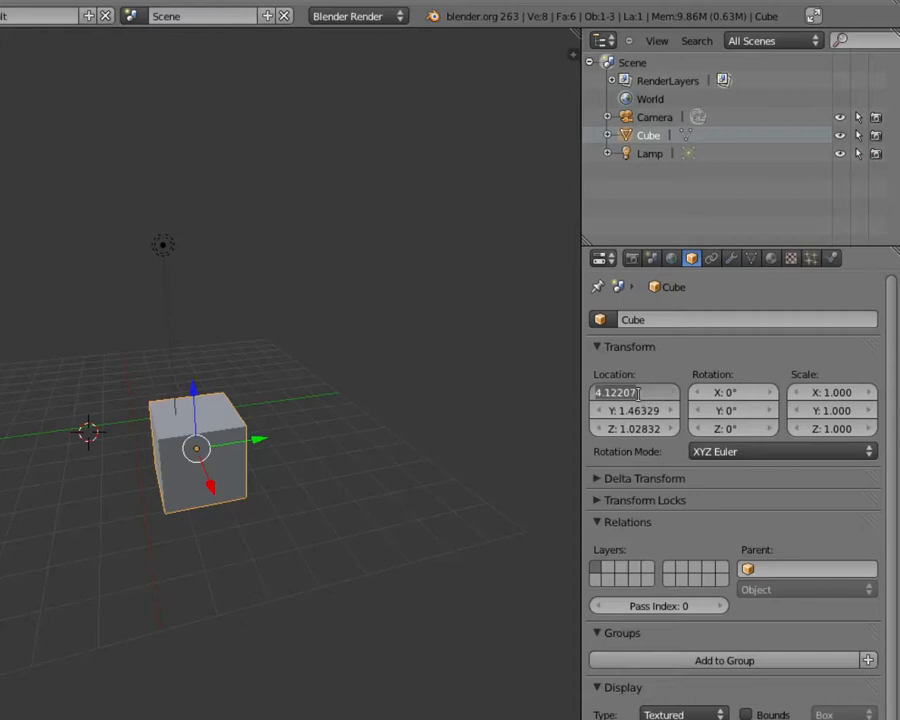
pyautogui.write('4.5')
pyautogui.press('Return')
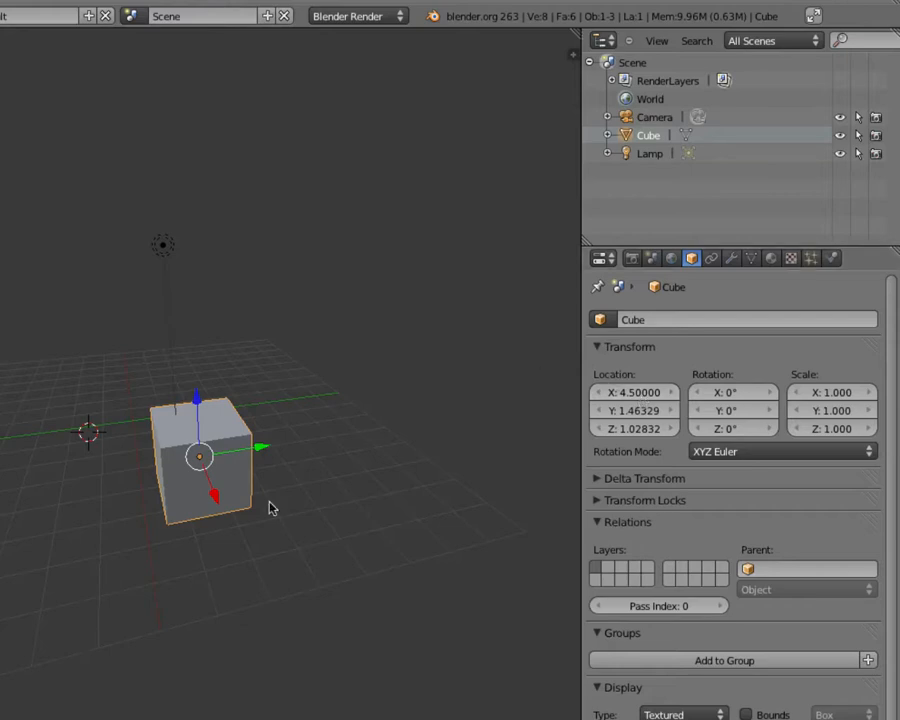
pyautogui.moveTo(221, 450); pyautogui.dragTo(265, 451)
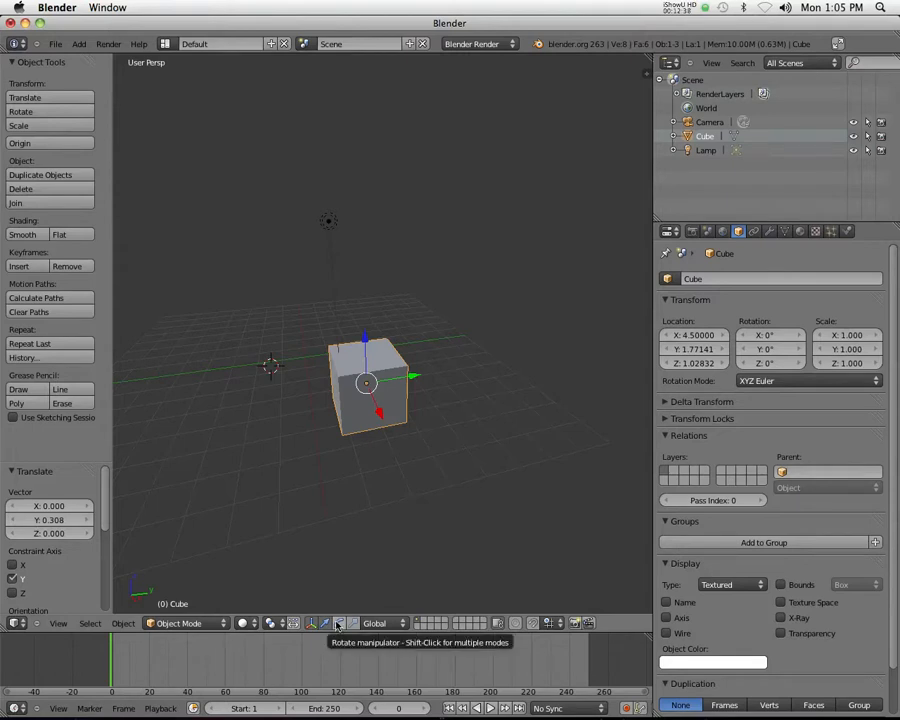
# Try rotating the cube about the X, Y and Z axes with the rotate manipulator, undoing the rotations.
pyautogui.click(338, 623)
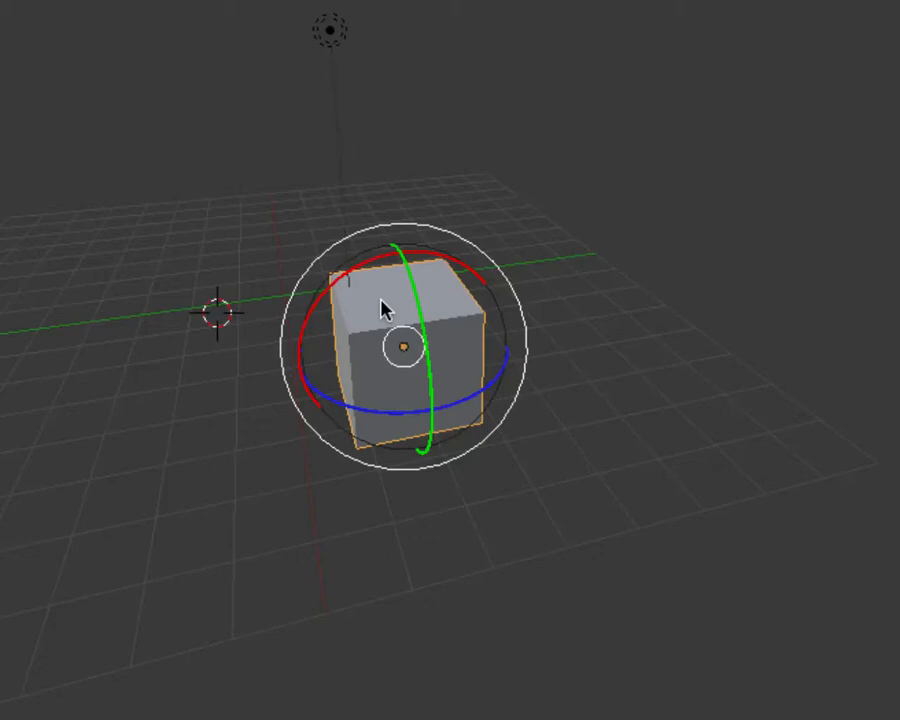
pyautogui.moveTo(343, 283); pyautogui.dragTo(288, 350)
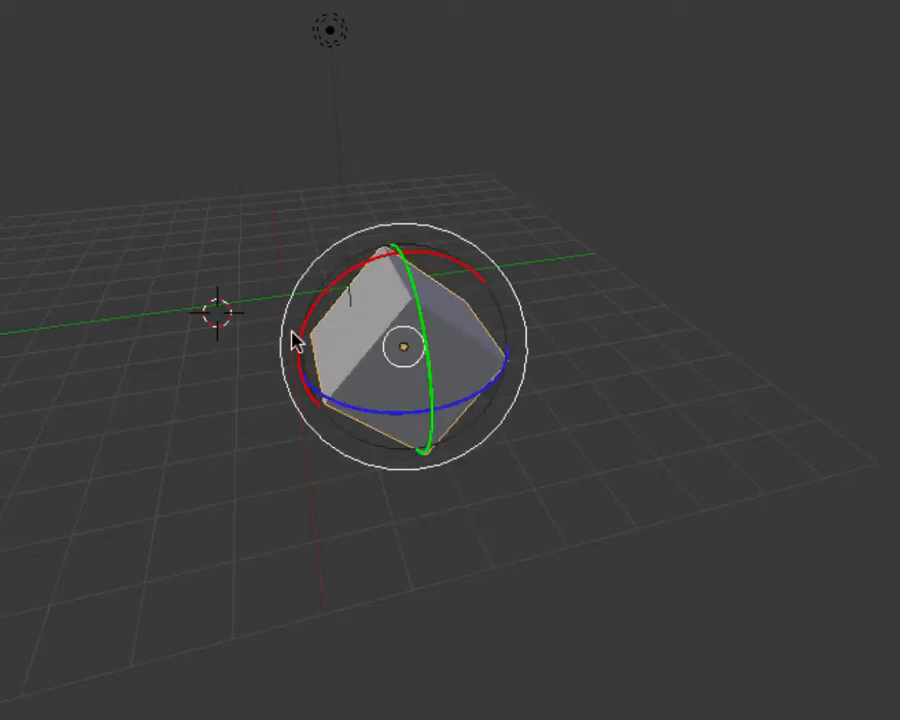
pyautogui.hotkey('ctrl', 'z')
pyautogui.moveTo(430, 387); pyautogui.dragTo(435, 352)
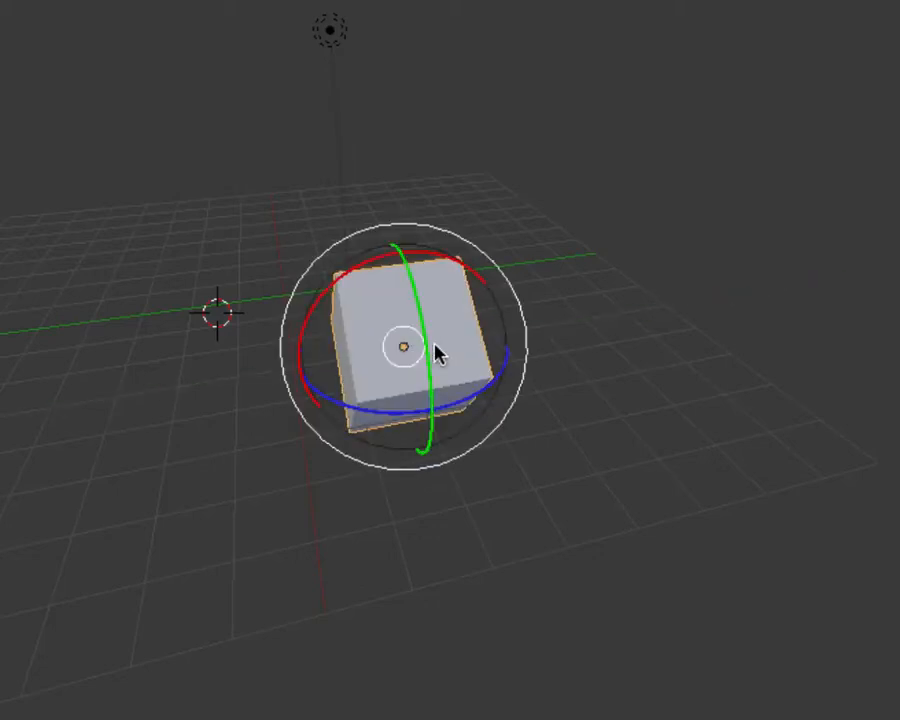
pyautogui.moveTo(367, 420); pyautogui.dragTo(388, 415)
pyautogui.hotkey('ctrl', 'z')
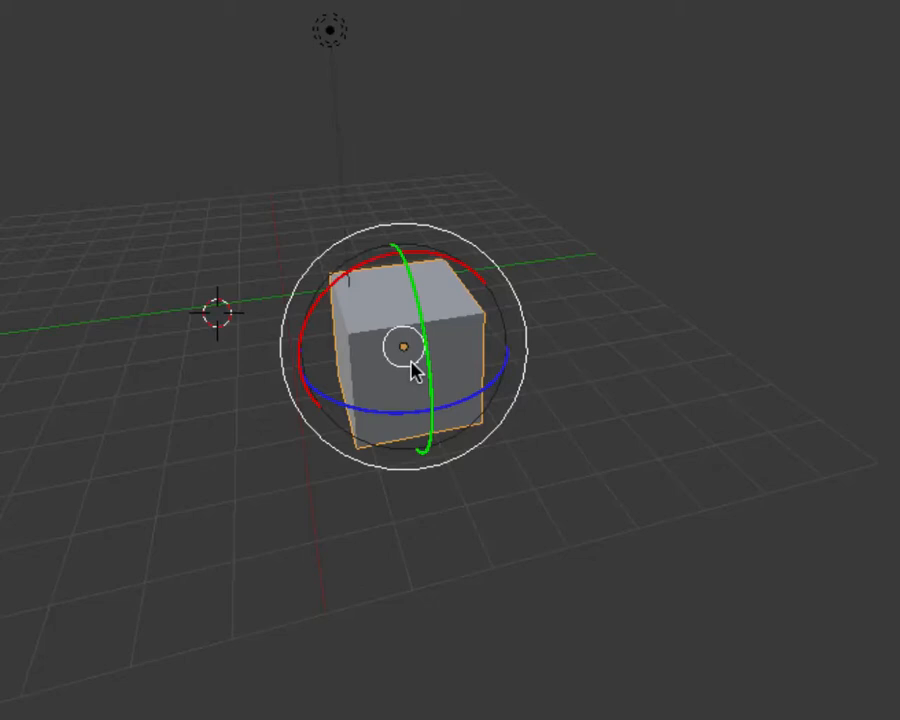
# Rotate the cube repeatedly about the viewing axis, discarding every attempt except a final turn of about 75°.
pyautogui.moveTo(282, 370); pyautogui.dragTo(286, 330)
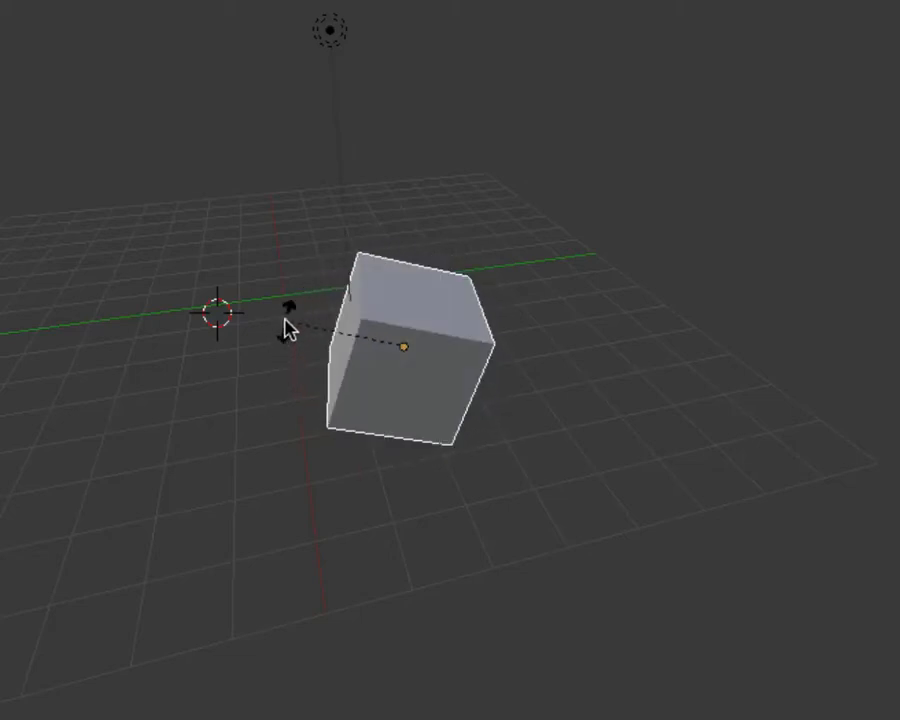
pyautogui.rightClick(285, 328)
pyautogui.moveTo(323, 368); pyautogui.dragTo(500, 370, button='middle')
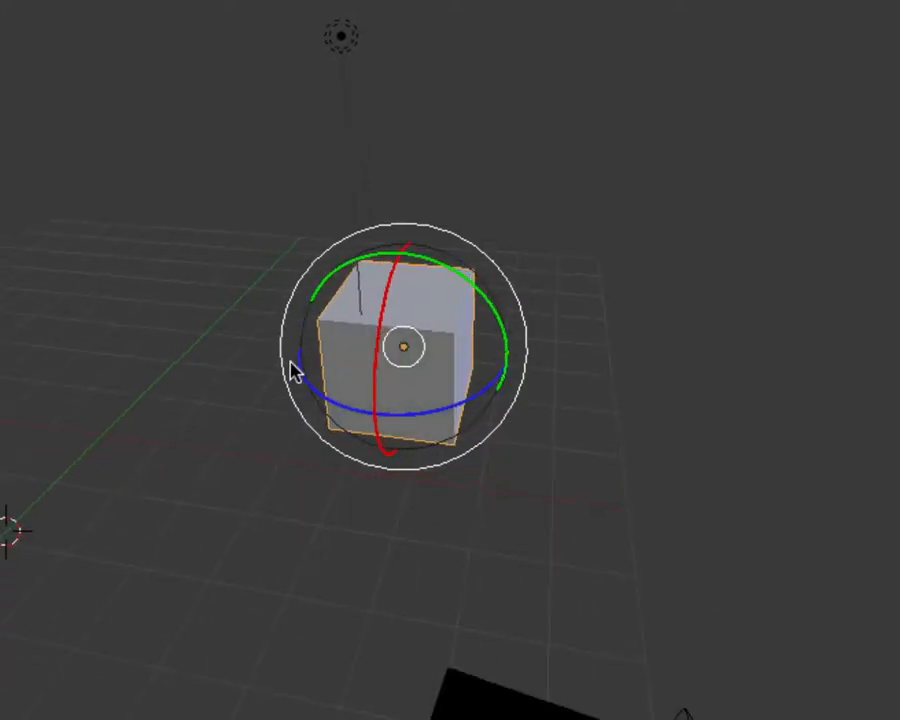
pyautogui.moveTo(279, 367); pyautogui.dragTo(282, 266)
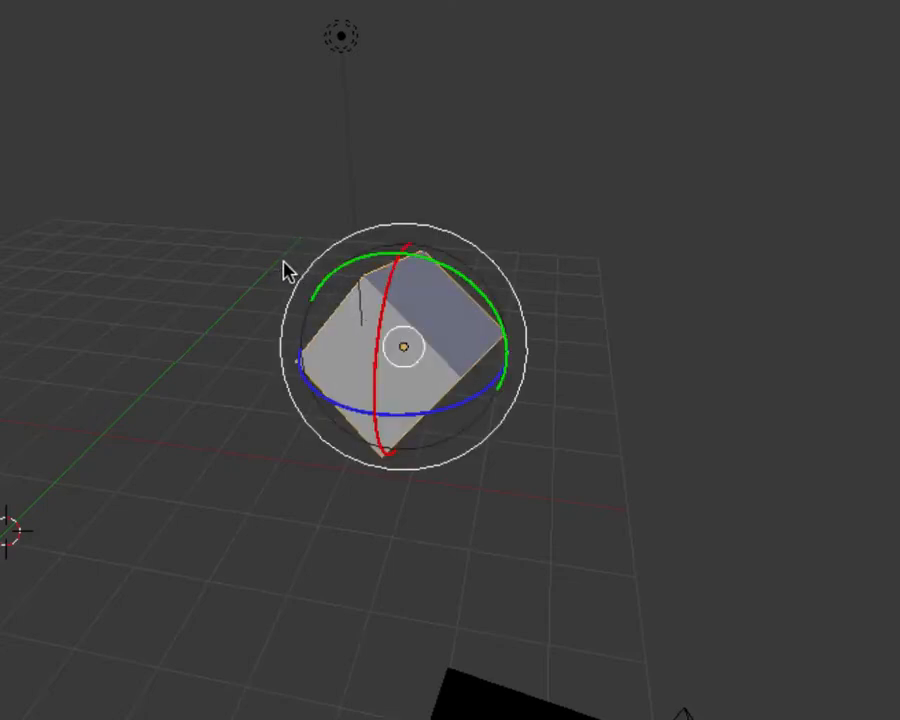
pyautogui.hotkey('ctrl', 'z')
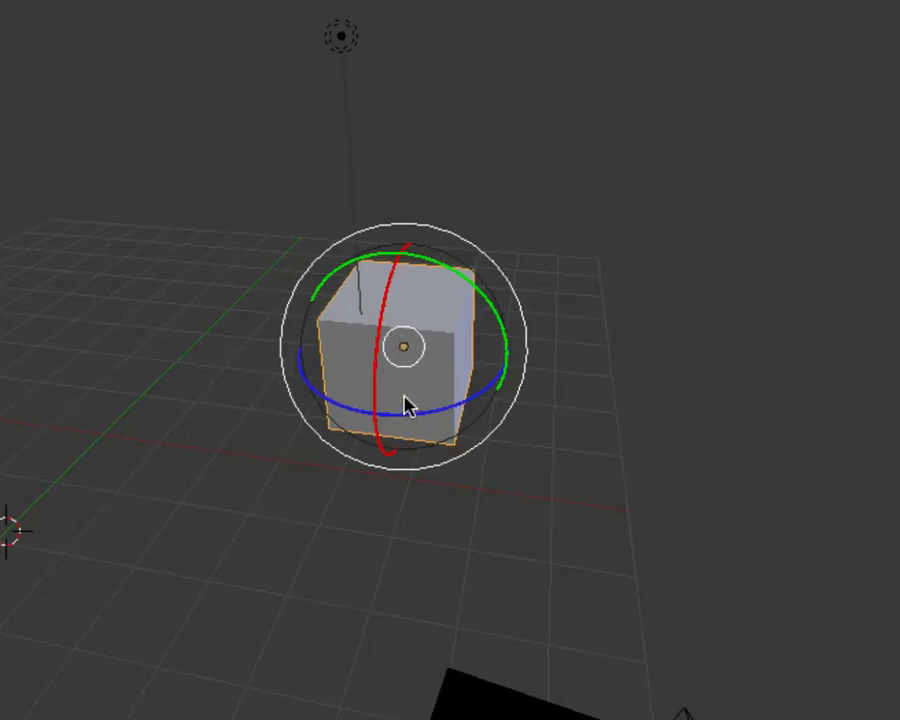
pyautogui.moveTo(283, 356); pyautogui.dragTo(312, 288)
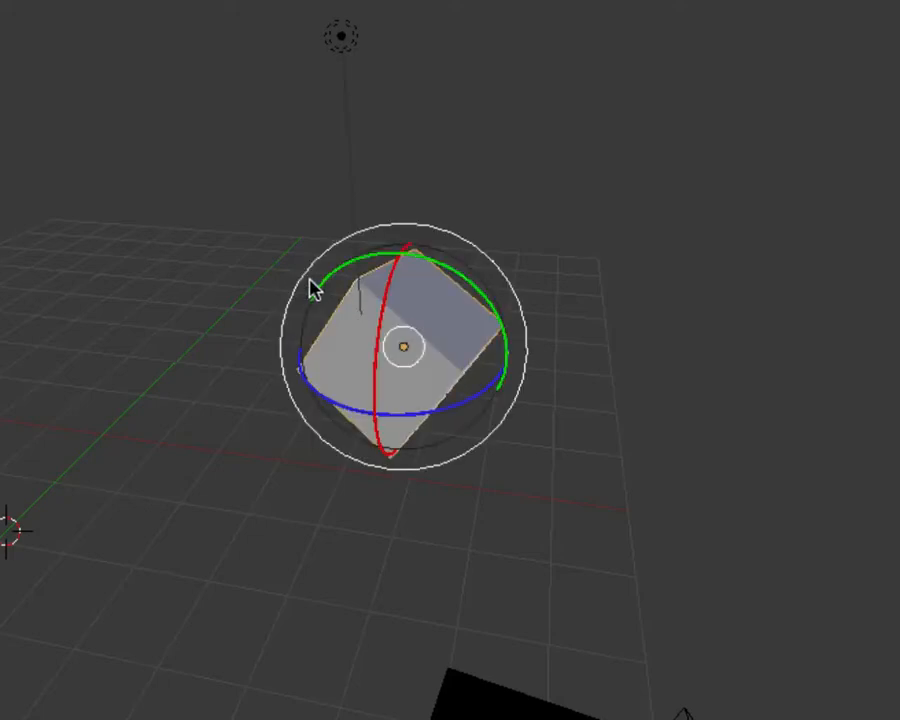
pyautogui.hotkey('ctrl', 'z')
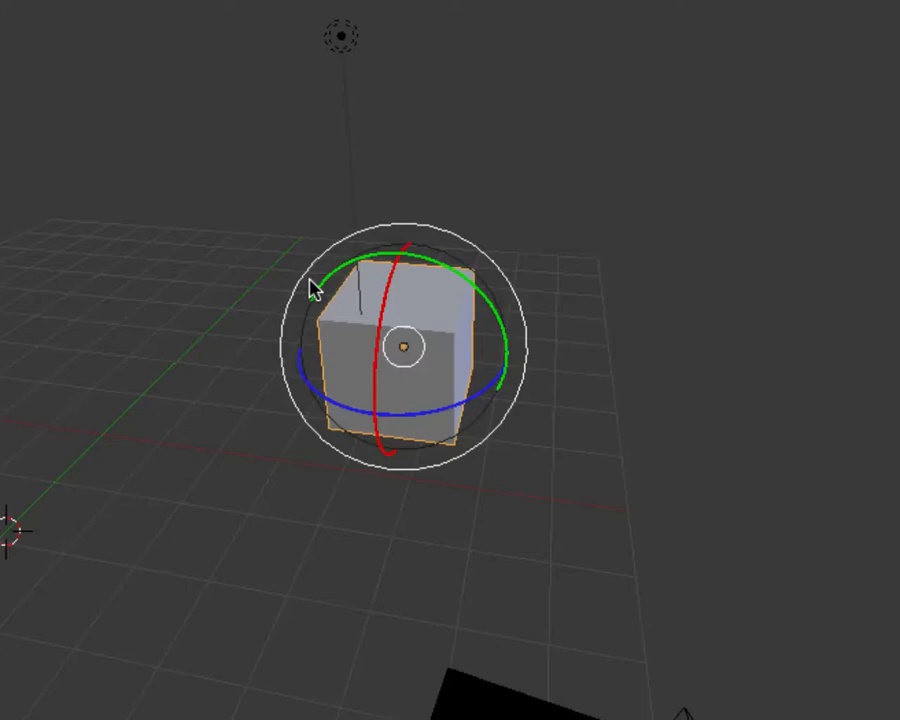
pyautogui.moveTo(285, 311); pyautogui.dragTo(417, 222)
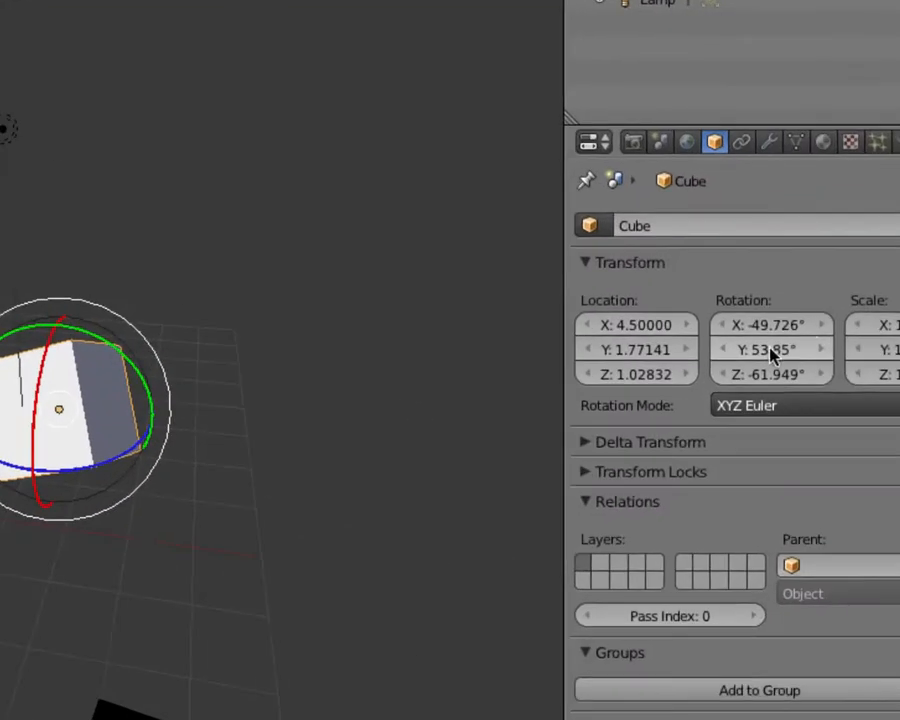
# Set the cube's X, Y and Z rotation to 0°.
pyautogui.click(774, 324)
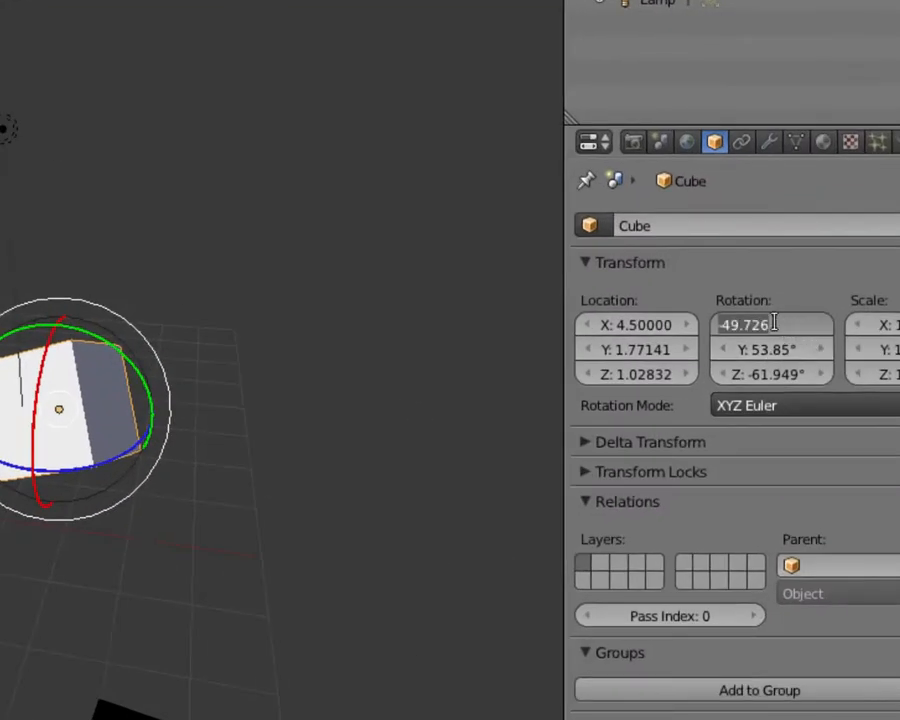
pyautogui.write('0')
pyautogui.press('Tab')
pyautogui.write('0')
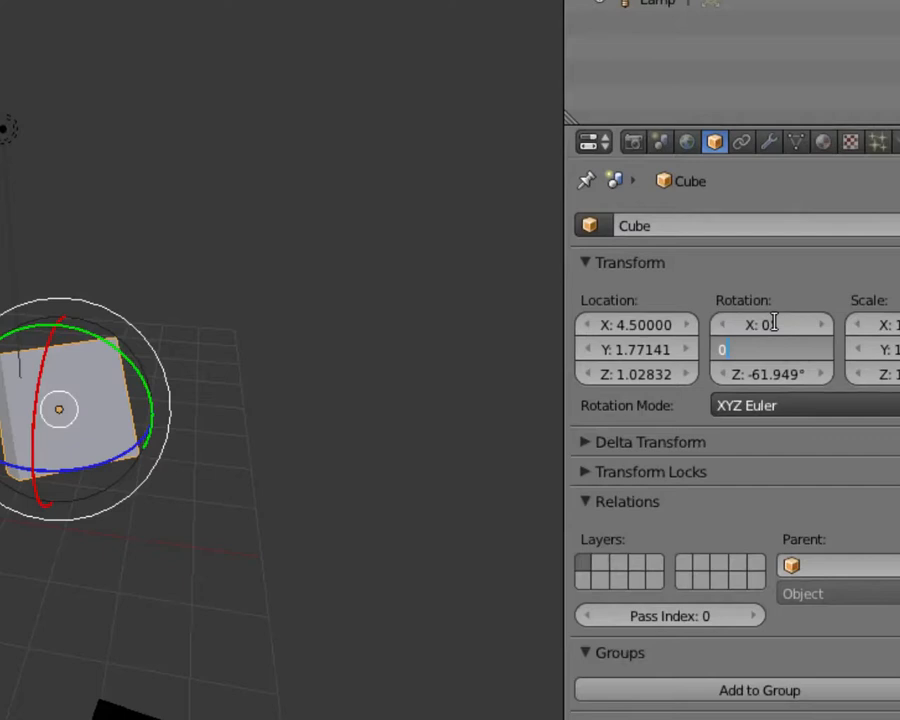
pyautogui.press('Tab')
pyautogui.write('0')
pyautogui.press('Return')
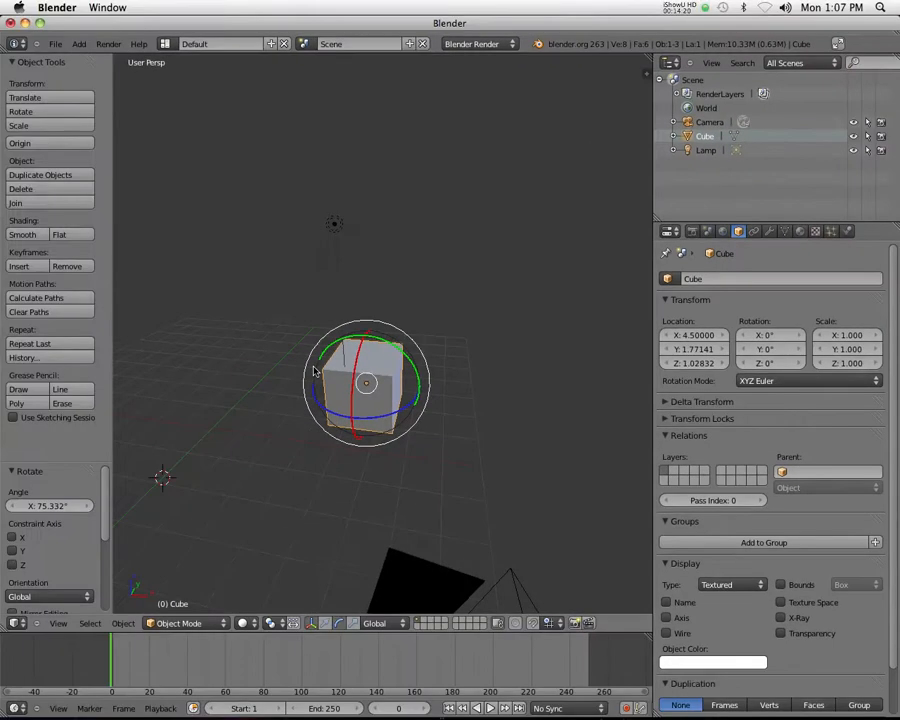
# Stretch the cube along separate axes with the scale manipulator into a thin upright slab that is longest along X.
pyautogui.click(352, 618)
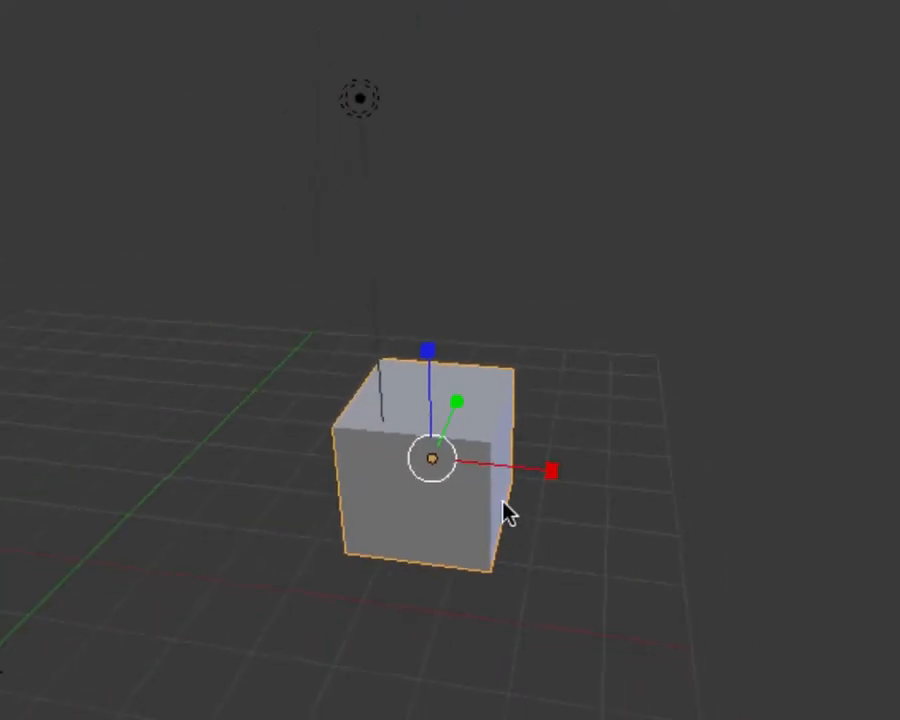
pyautogui.moveTo(553, 480); pyautogui.dragTo(356, 490, button='middle')
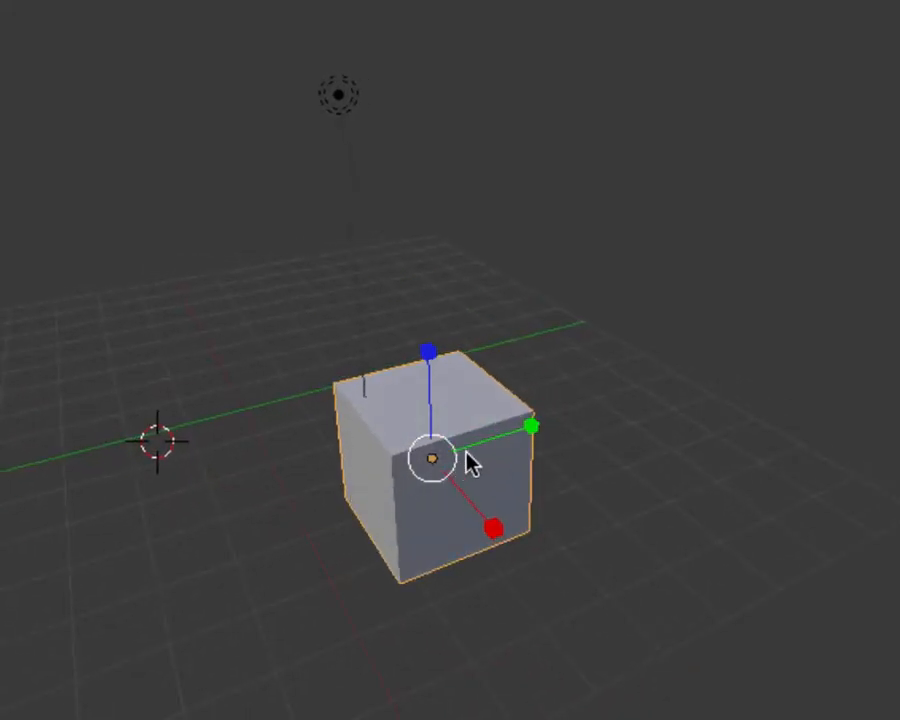
pyautogui.moveTo(532, 432); pyautogui.dragTo(622, 648)
pyautogui.moveTo(429, 354); pyautogui.dragTo(445, 281)
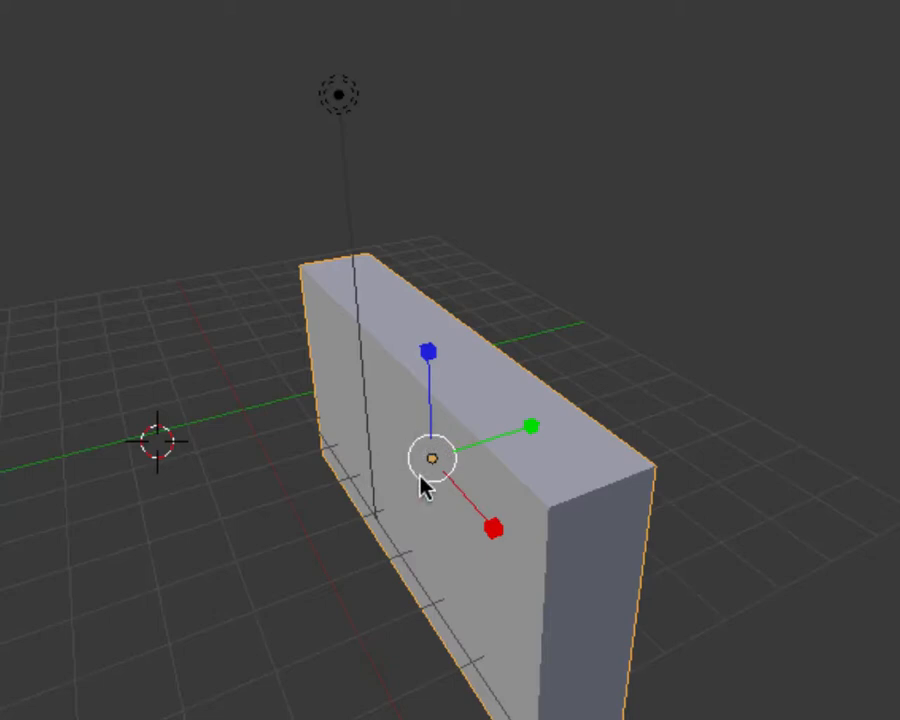
# Scale the slab uniformly by about 2.75 and switch back to the translate manipulator.
pyautogui.moveTo(408, 456)
pyautogui.mouseDown()
pyautogui.moveTo(374, 426)
pyautogui.moveTo(412, 446)
pyautogui.mouseUp()
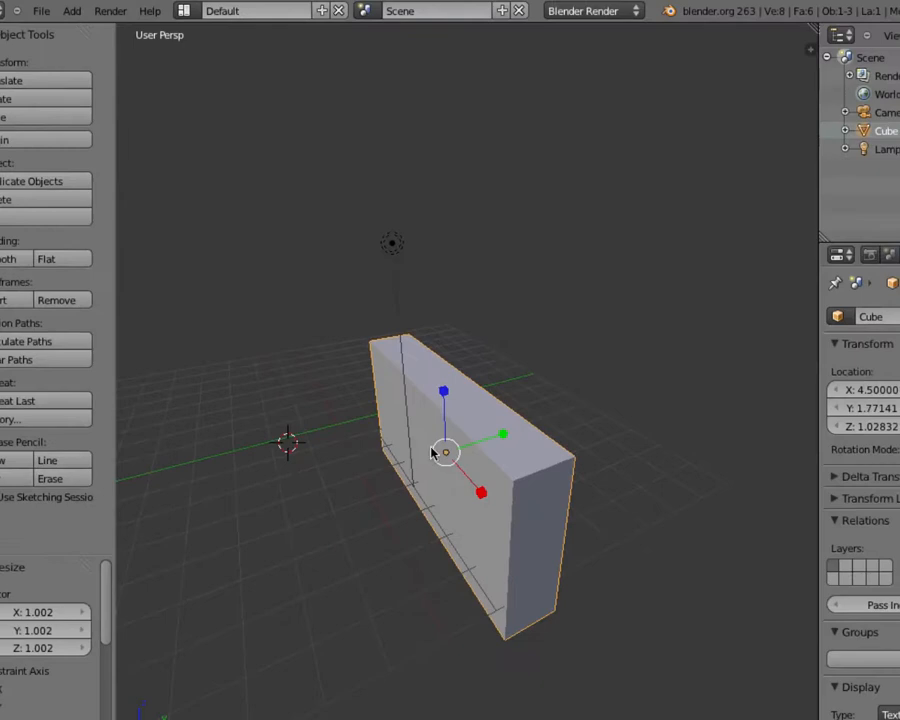
pyautogui.moveTo(432, 452); pyautogui.dragTo(412, 428)
pyautogui.scroll(-5, 484, 438)
pyautogui.moveTo(484, 438); pyautogui.dragTo(523, 467, button='middle')
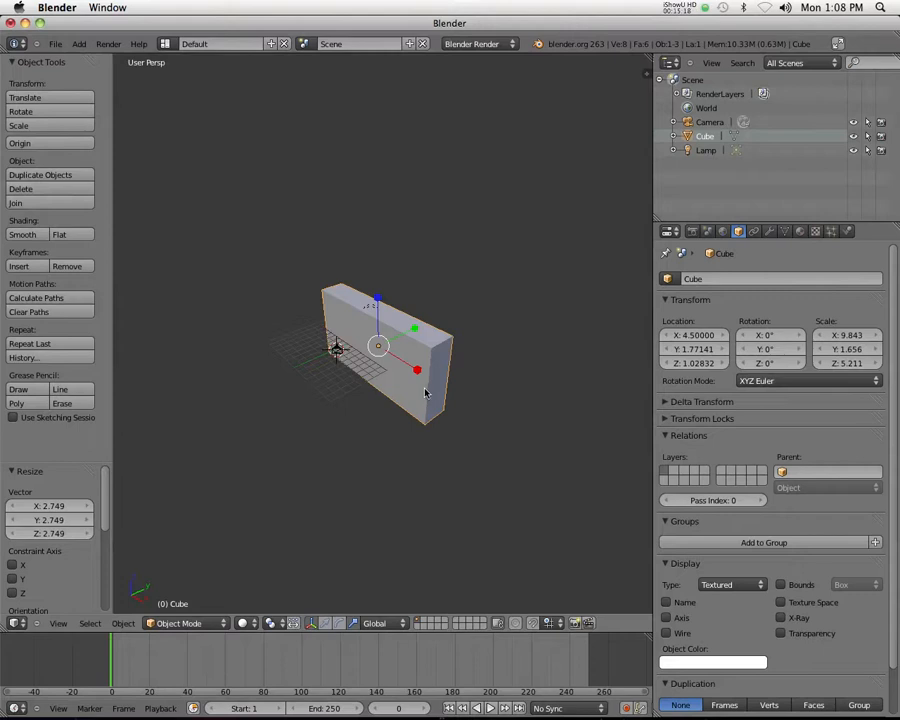
pyautogui.click(326, 623)
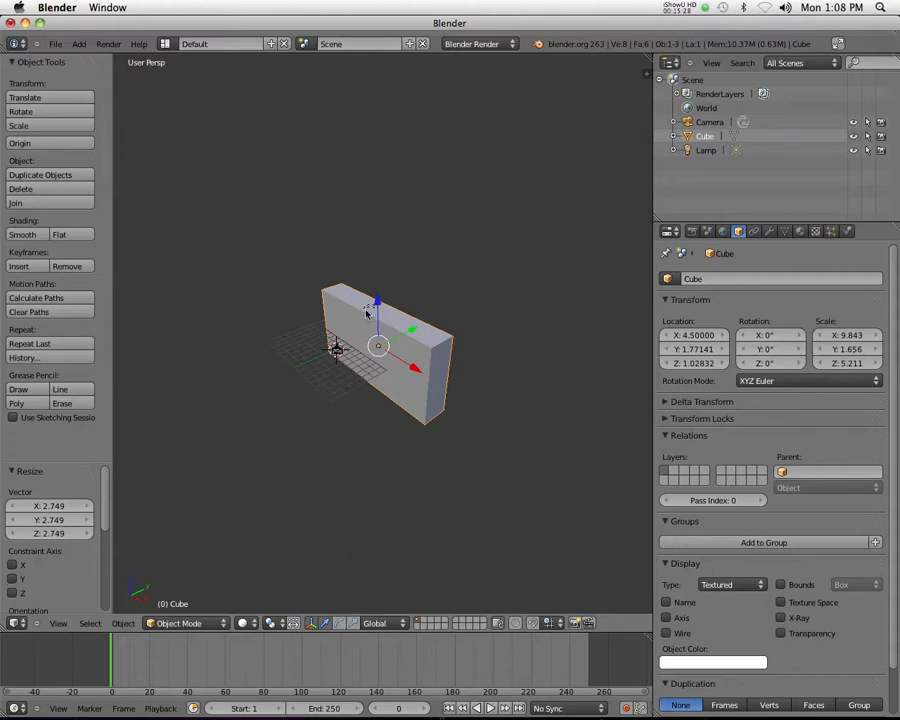
# Look through the types of objects that can be added, including the metaball, surface and mesh primitives.
pyautogui.scroll(5, 342, 333)
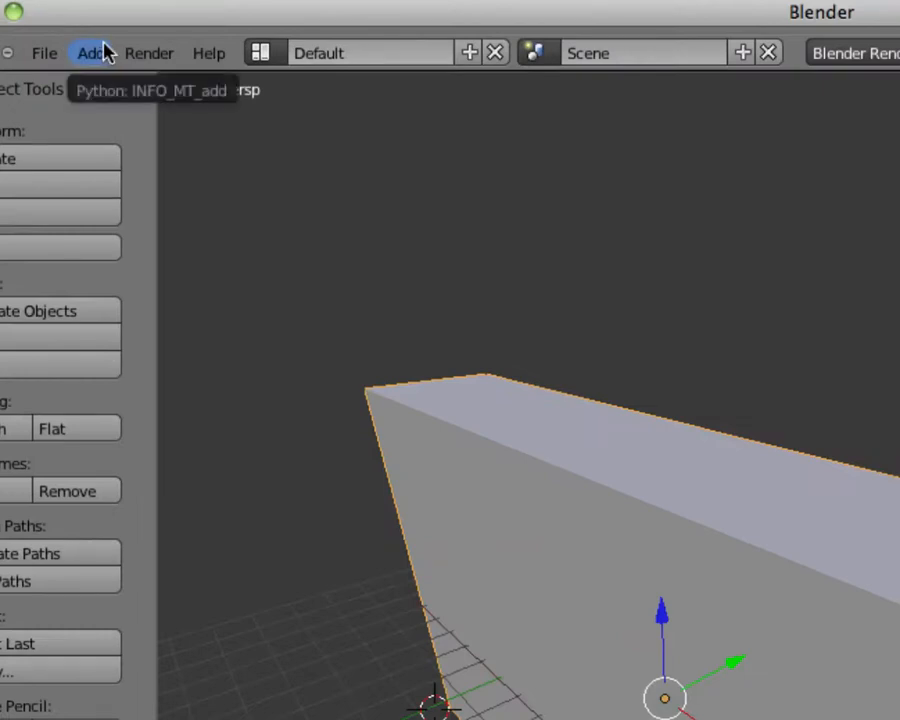
pyautogui.click(104, 48)
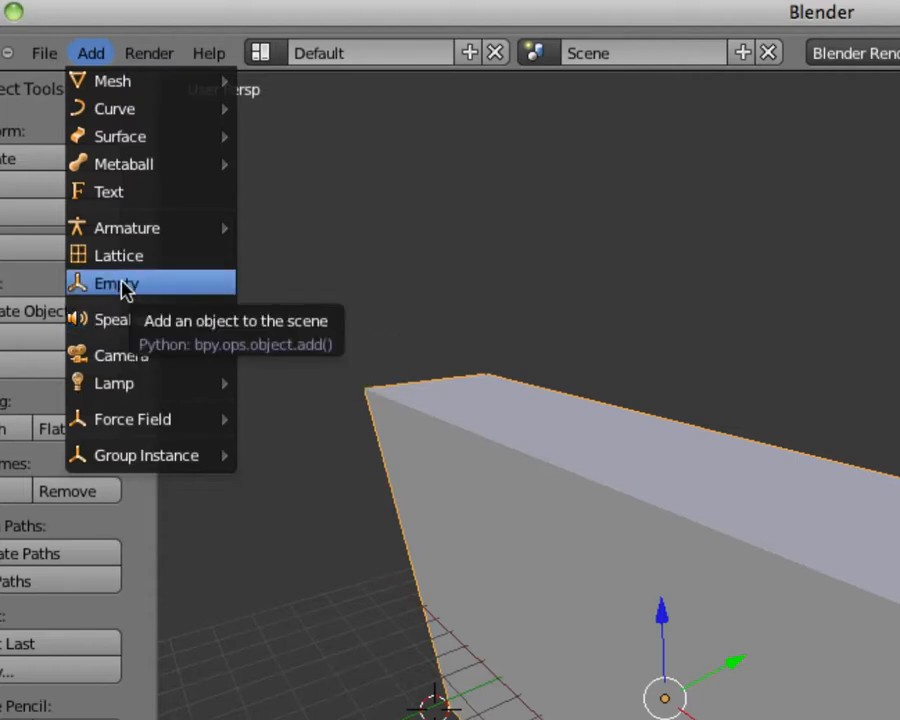
pyautogui.moveTo(143, 222)
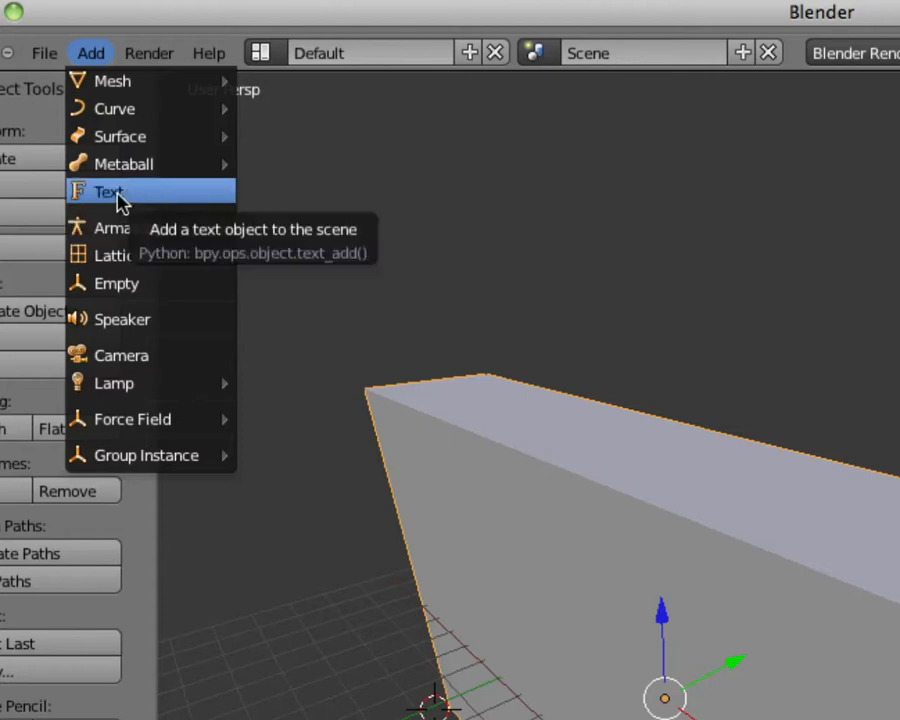
pyautogui.moveTo(98, 166)
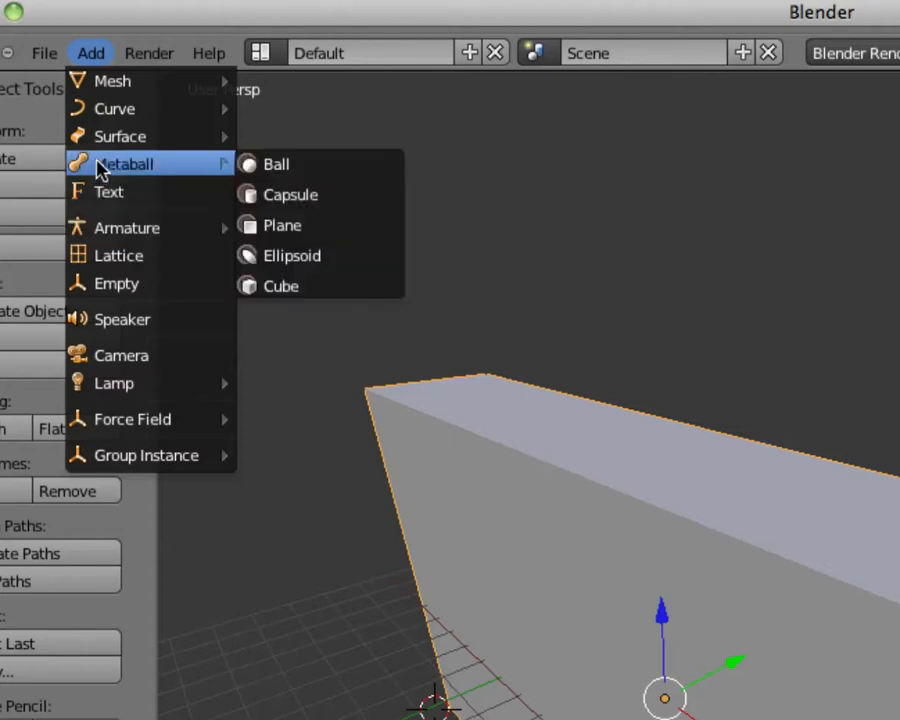
pyautogui.moveTo(110, 140)
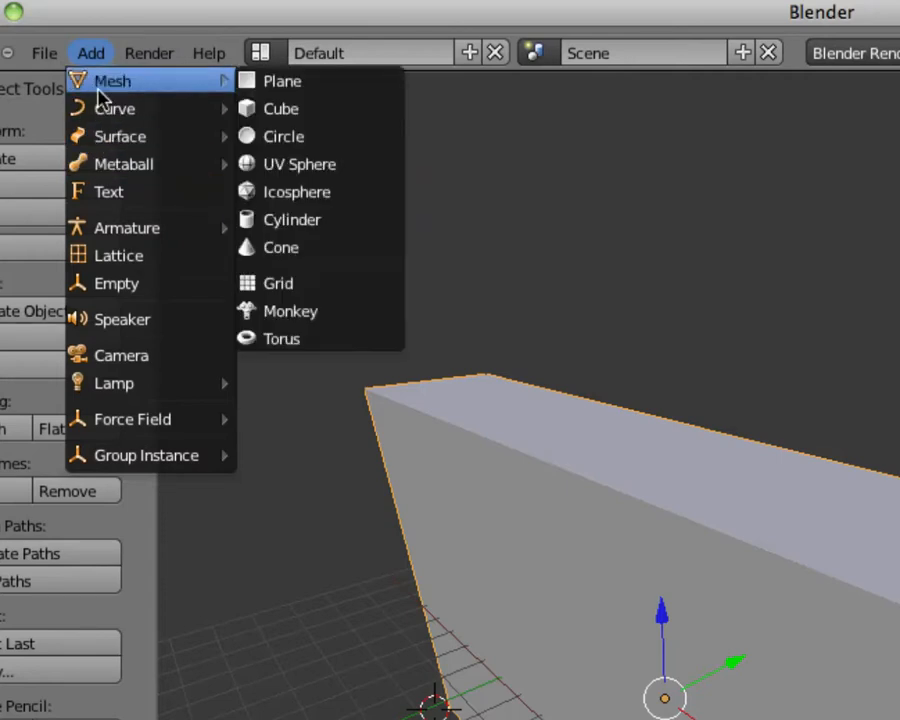
pyautogui.moveTo(99, 96)
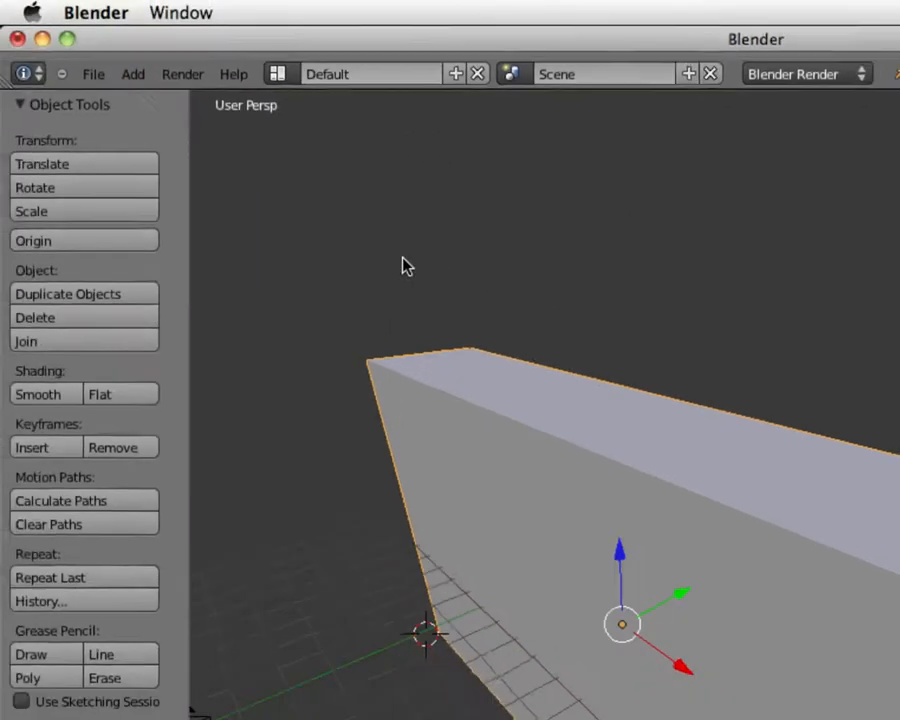
# Try several 3D cursor positions on the grid beside the slab, and toggle the selection of all objects off and on.
pyautogui.click(300, 529)
pyautogui.click(262, 569)
pyautogui.click(320, 555)
pyautogui.click(307, 539)
pyautogui.click(252, 569)
pyautogui.click(360, 523)
pyautogui.click(246, 561)
pyautogui.click(278, 582)
pyautogui.click(251, 541)
pyautogui.click(231, 586)
pyautogui.click(275, 565)
pyautogui.click(227, 577)
pyautogui.click(218, 588)
pyautogui.click(301, 547)
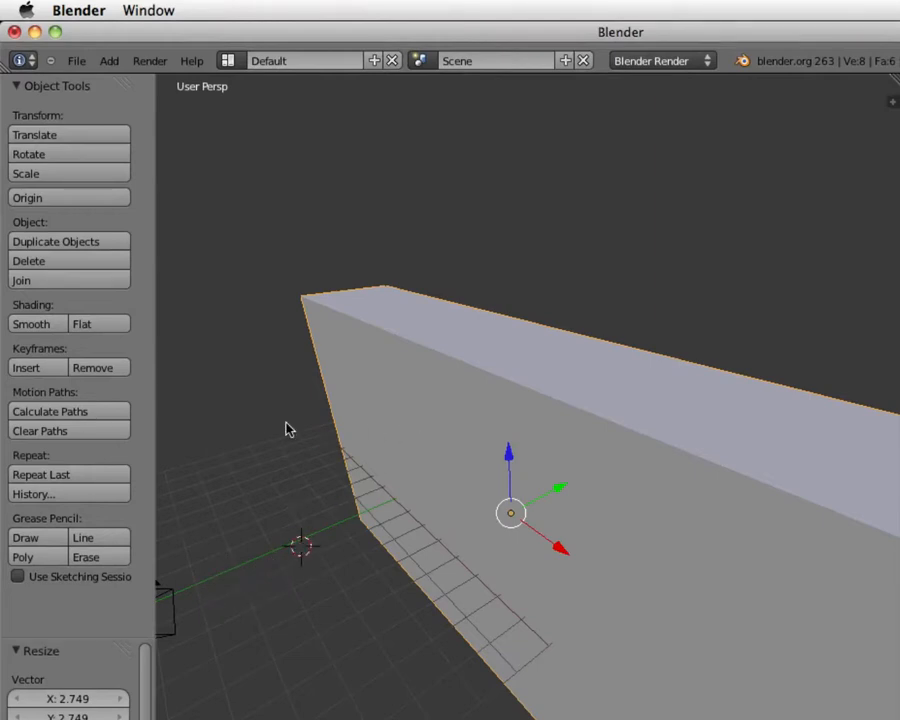
pyautogui.press('a')
pyautogui.press('a')
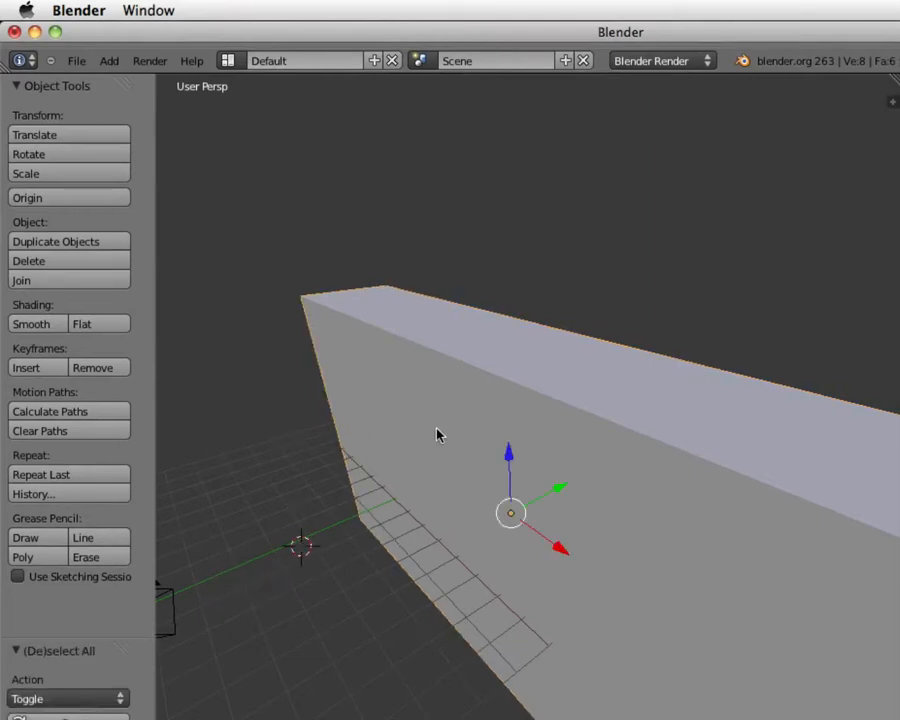
# Place the 3D cursor on the grid in front of the slab and add a UV sphere mesh there.
pyautogui.click(263, 556)
pyautogui.click(225, 588)
pyautogui.click(253, 560)
pyautogui.moveTo(253, 560); pyautogui.dragTo(360, 505, button='middle')
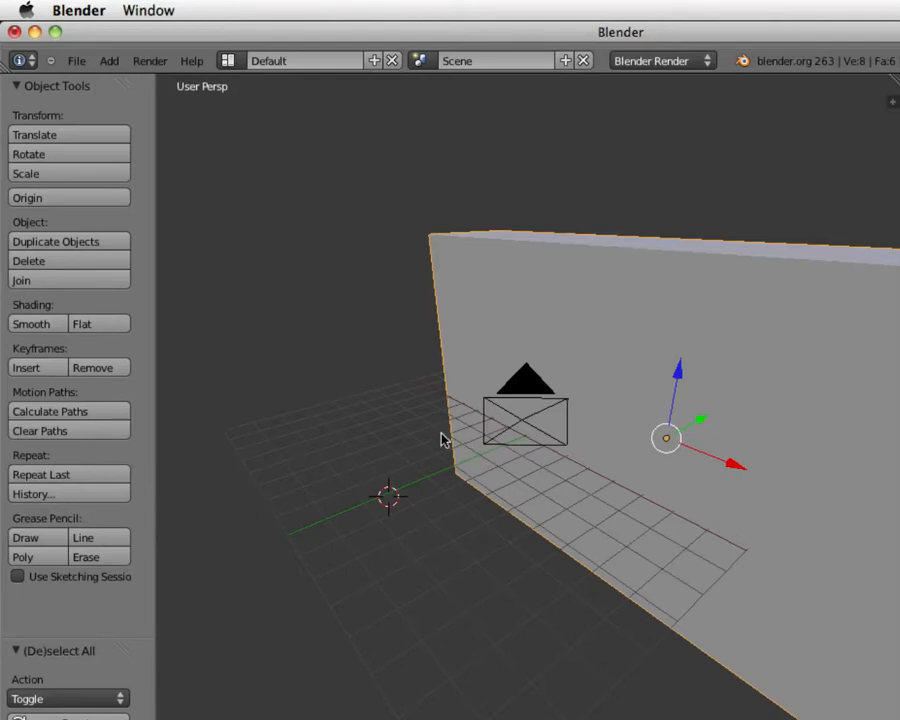
pyautogui.click(109, 61)
pyautogui.moveTo(128, 122)
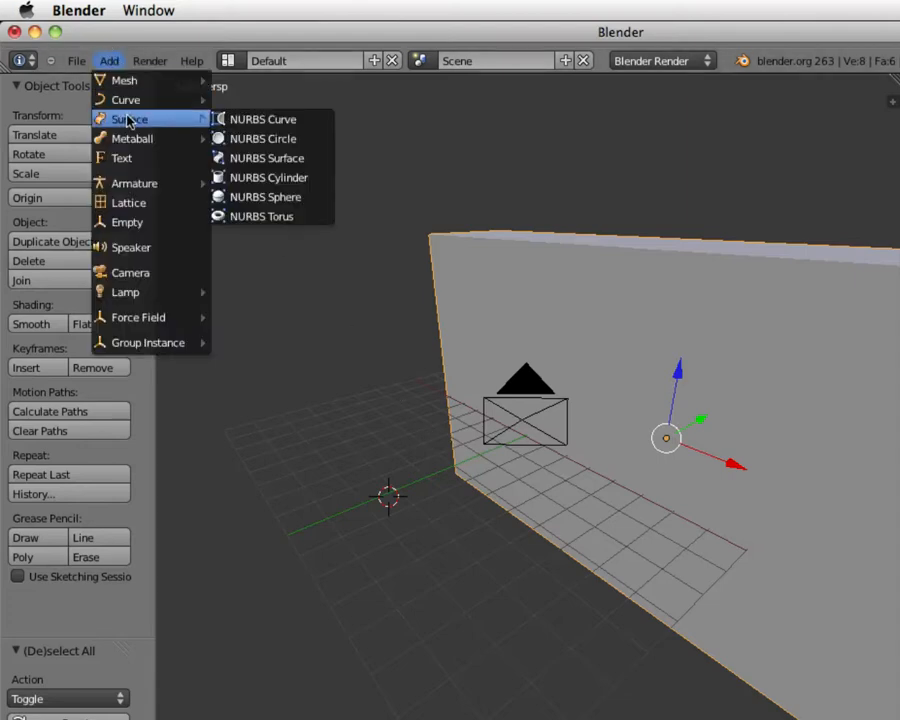
pyautogui.moveTo(121, 80)
pyautogui.click(266, 139)
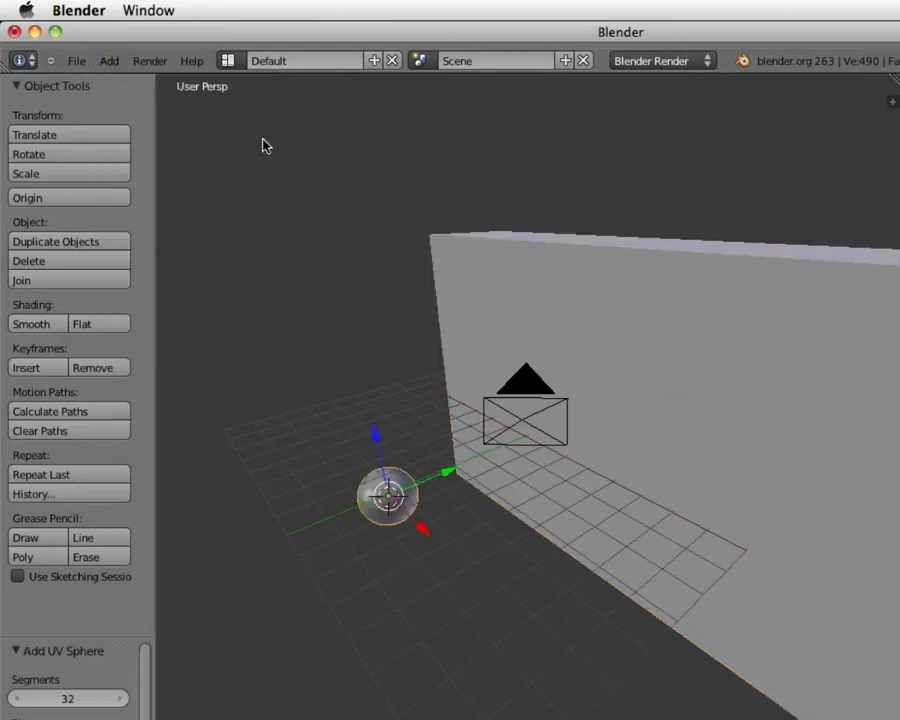
# Move the new UV sphere slightly upward along the Z axis.
pyautogui.moveTo(378, 440); pyautogui.dragTo(370, 406)
pyautogui.moveTo(370, 406); pyautogui.dragTo(432, 508, button='middle')
pyautogui.moveTo(355, 480); pyautogui.dragTo(398, 490, button='middle')
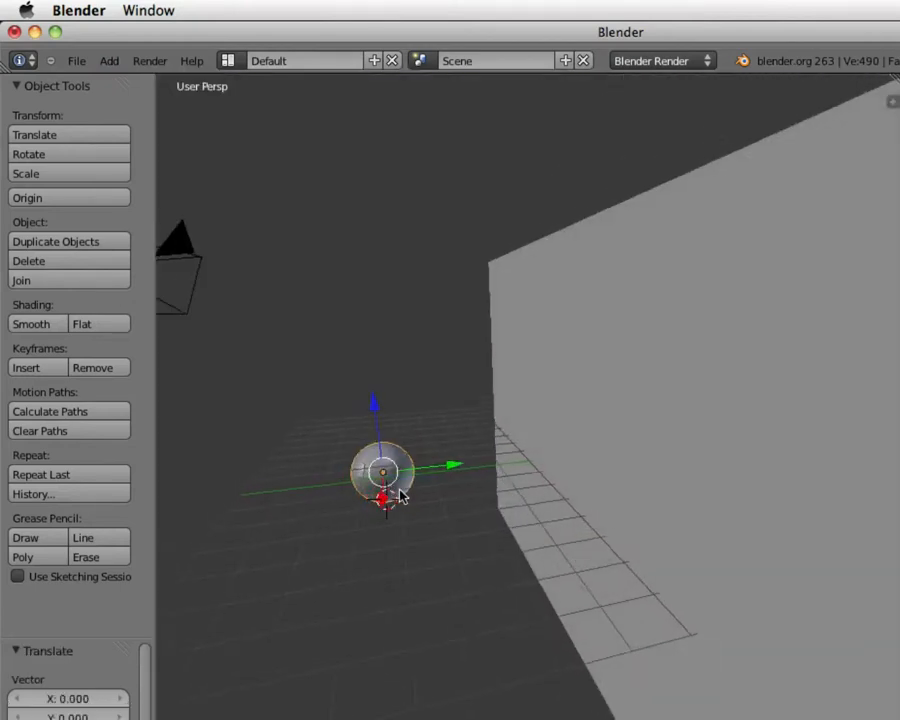
pyautogui.scroll(-9, 402, 486)
pyautogui.scroll(4, 480, 487)
pyautogui.scroll(5, 480, 492)
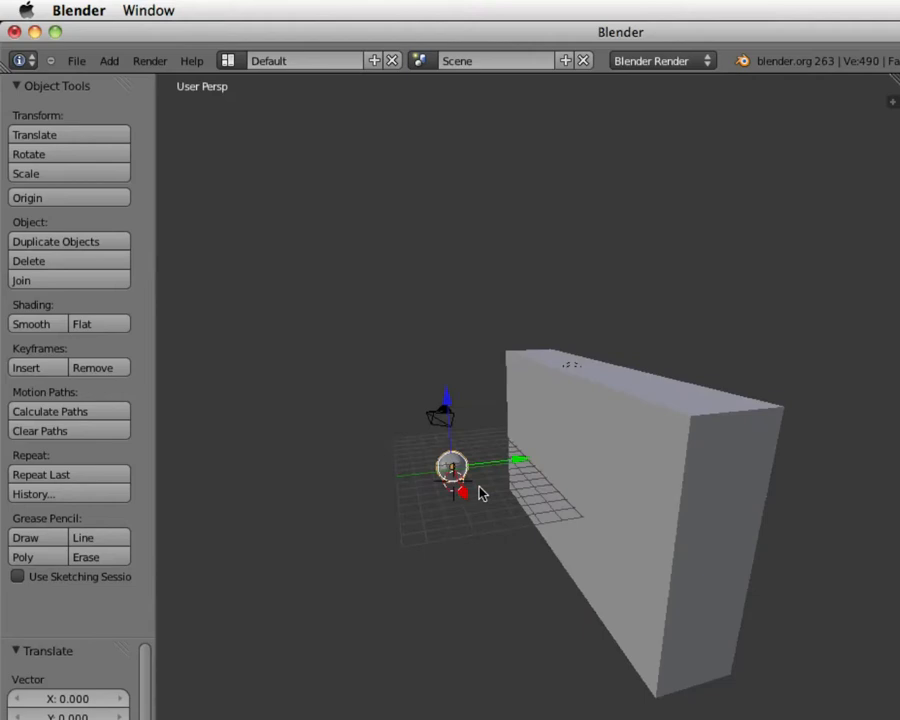
pyautogui.moveTo(478, 480); pyautogui.dragTo(511, 500, button='middle')
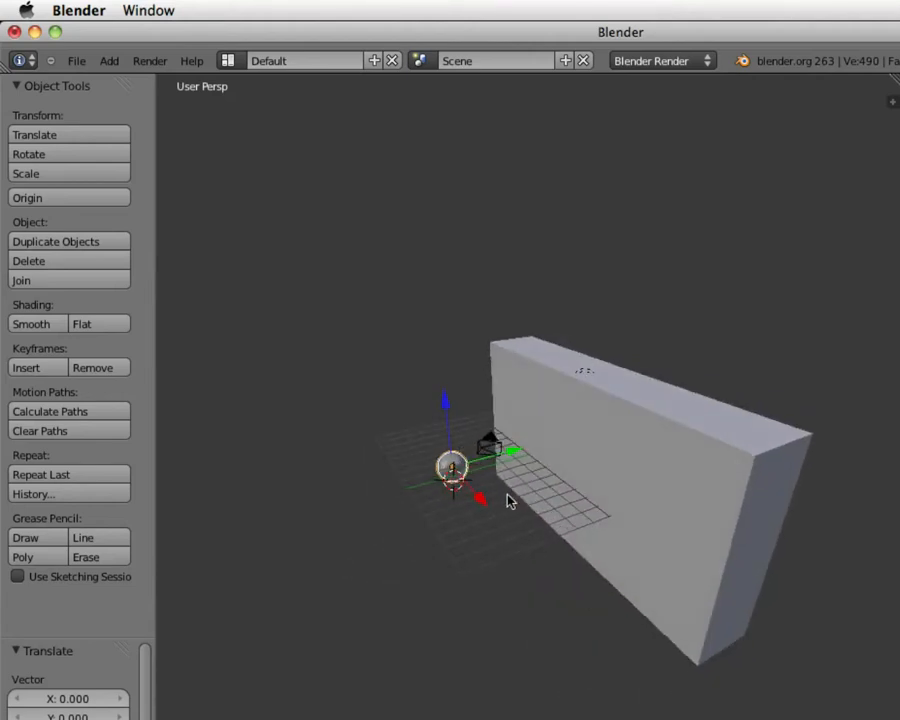
# Select the slab and the sphere alternately in the viewport, ending with the slab selected.
pyautogui.rightClick(536, 398)
pyautogui.rightClick(458, 470)
pyautogui.rightClick(550, 404)
pyautogui.rightClick(454, 468)
pyautogui.rightClick(548, 405)
pyautogui.rightClick(460, 462)
pyautogui.rightClick(535, 413)
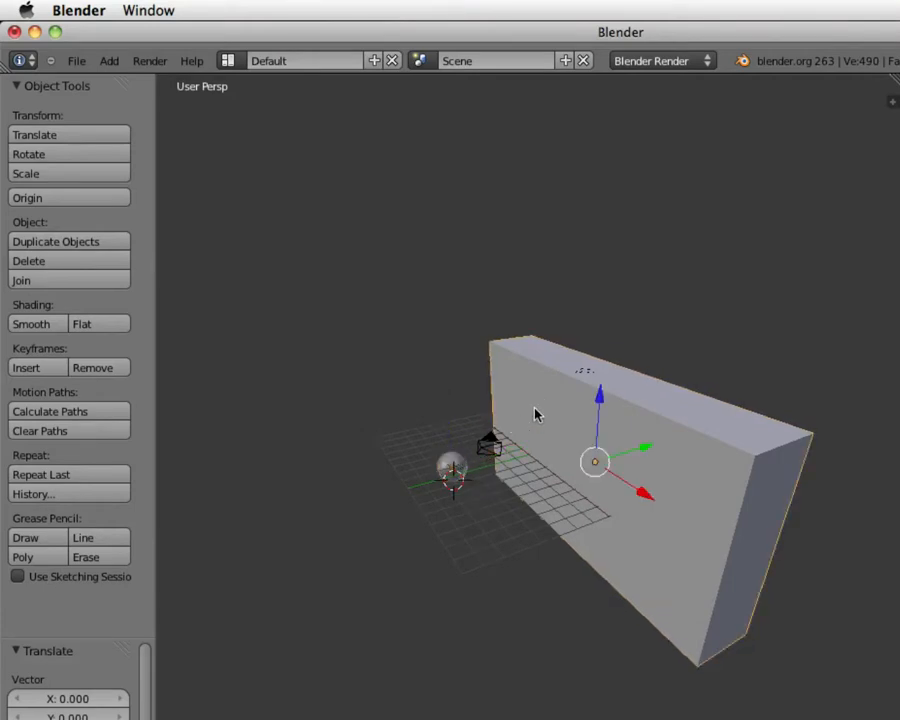
# Toggle the slab's viewport visibility off and on several times, and delete the Cube object from the scene.
pyautogui.press('x')
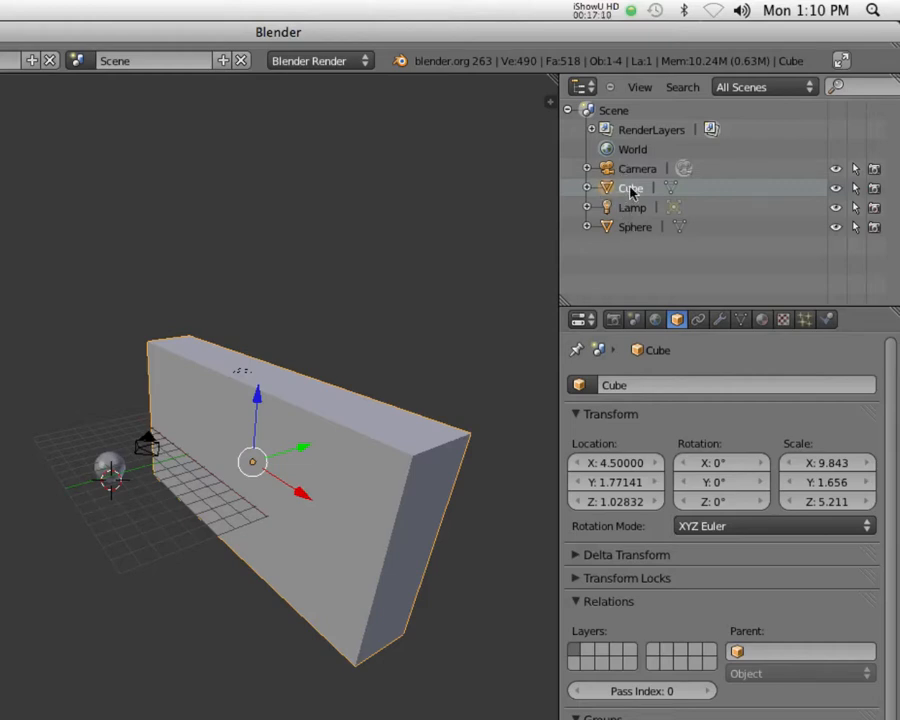
pyautogui.click(835, 189)
pyautogui.click(835, 189)
pyautogui.click(835, 189)
pyautogui.click(835, 189)
pyautogui.click(835, 189)
pyautogui.click(835, 189)
pyautogui.rightClick(605, 189)
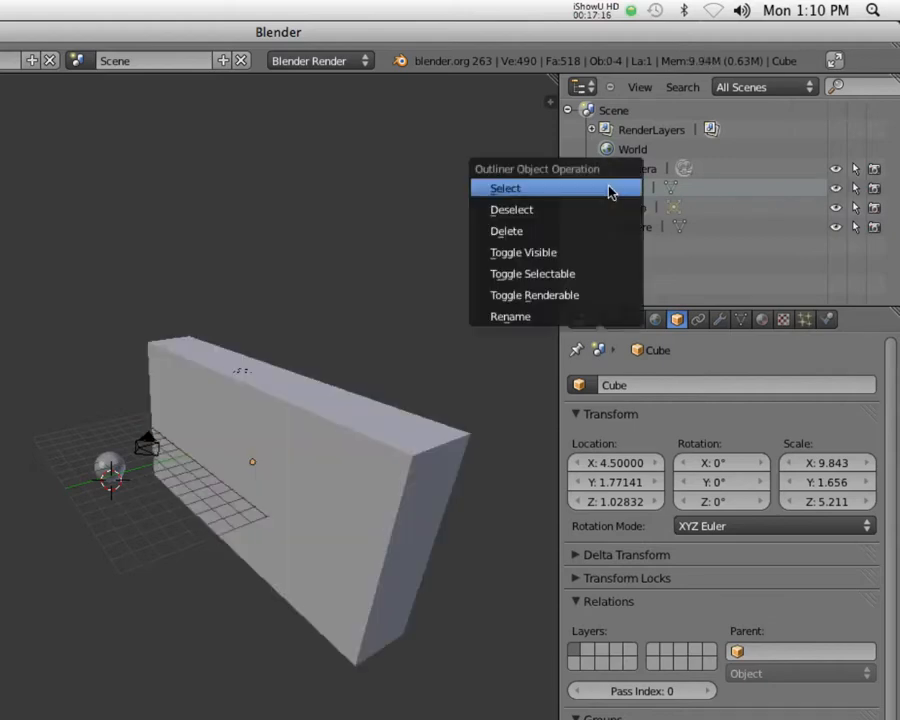
pyautogui.click(584, 232)
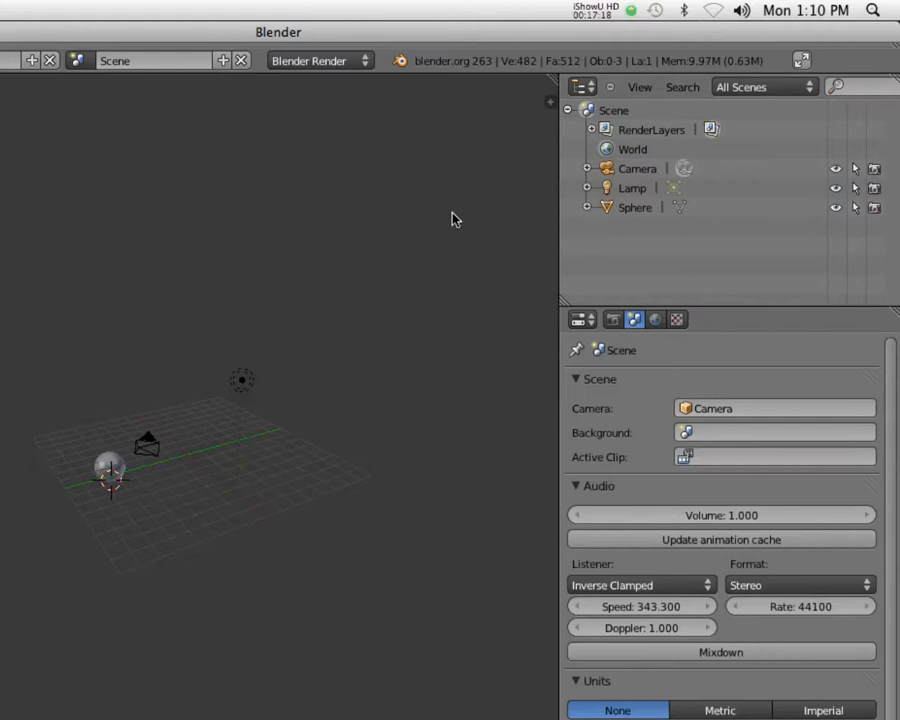
# Place the 3D cursor on the grid's green axis, across from the sphere, and add a second UV sphere there.
pyautogui.moveTo(189, 468)
pyautogui.mouseDown(button='middle')
pyautogui.moveTo(113, 480)
pyautogui.moveTo(132, 480)
pyautogui.moveTo(130, 460)
pyautogui.moveTo(172, 473)
pyautogui.mouseUp(button='middle')
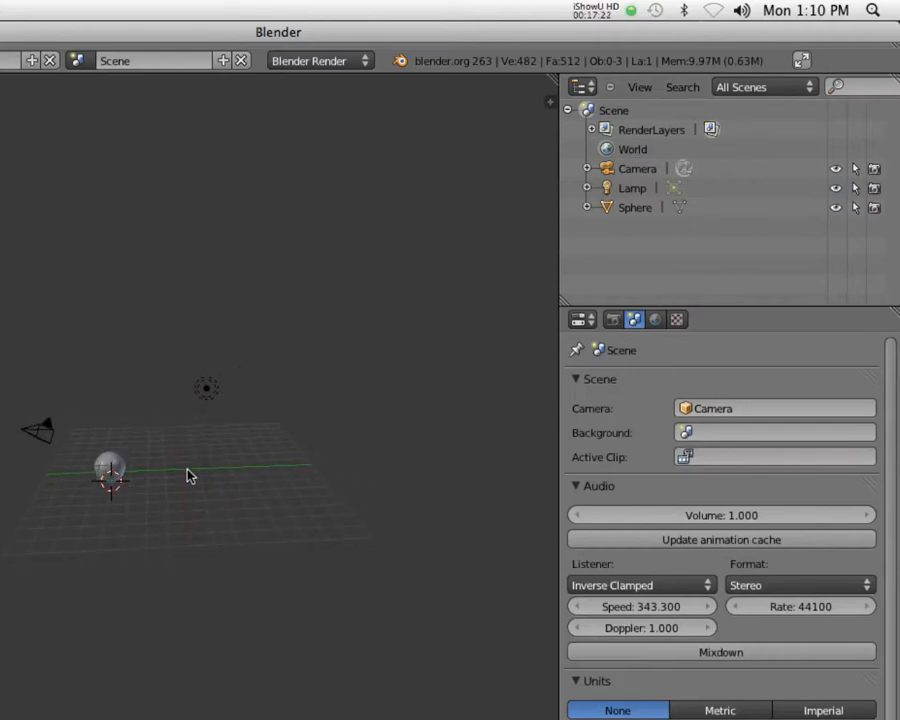
pyautogui.click(243, 469)
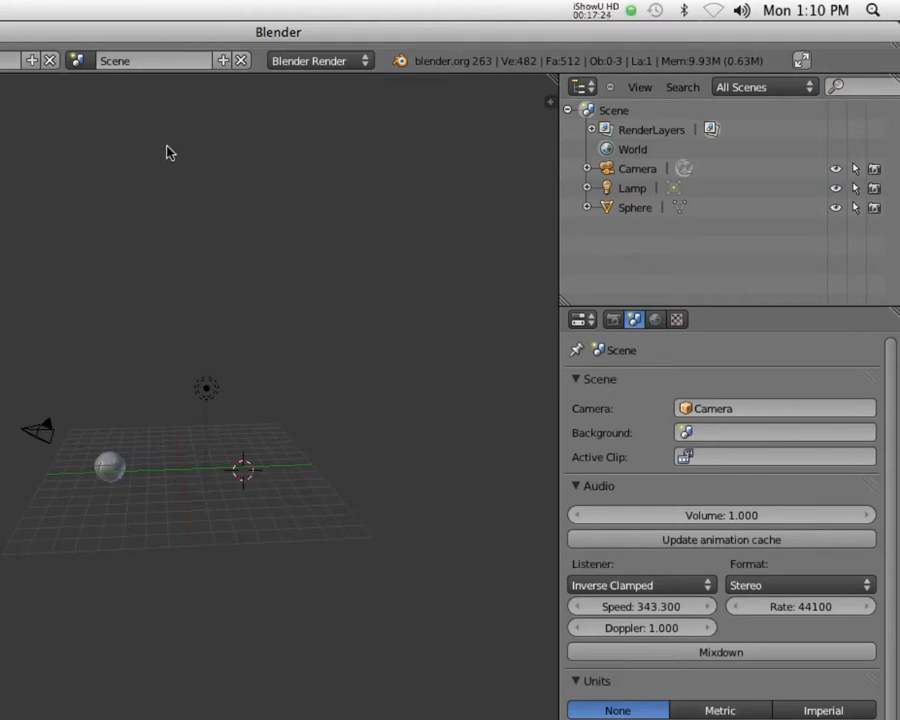
pyautogui.click(117, 61)
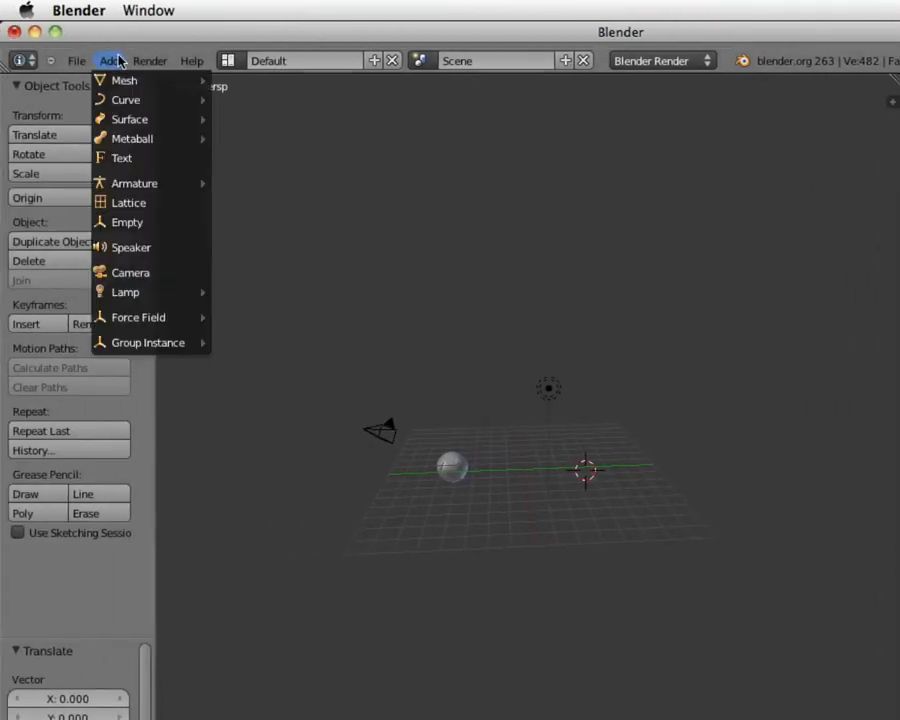
pyautogui.moveTo(124, 80)
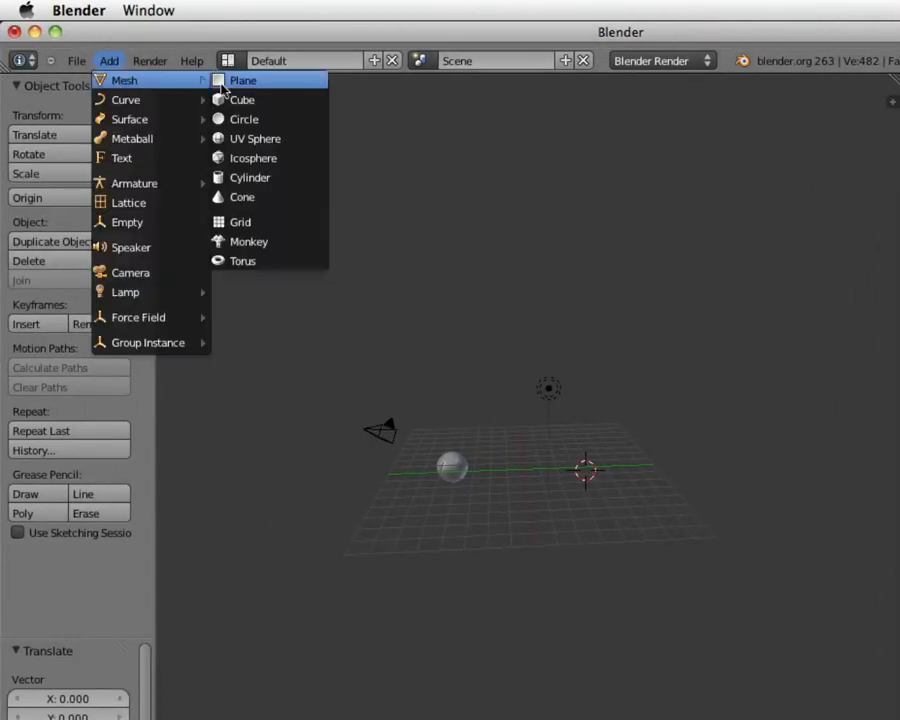
pyautogui.click(263, 148)
# Move the second sphere up along Z, by about 4.51 along X and by about -1.405 along Y.
pyautogui.moveTo(584, 412)
pyautogui.mouseDown()
pyautogui.moveTo(588, 398)
pyautogui.moveTo(587, 420)
pyautogui.moveTo(583, 399)
pyautogui.mouseUp()
pyautogui.moveTo(530, 467); pyautogui.dragTo(516, 578, button='middle')
pyautogui.moveTo(584, 536); pyautogui.dragTo(595, 597)
pyautogui.moveTo(595, 597); pyautogui.dragTo(595, 542, button='middle')
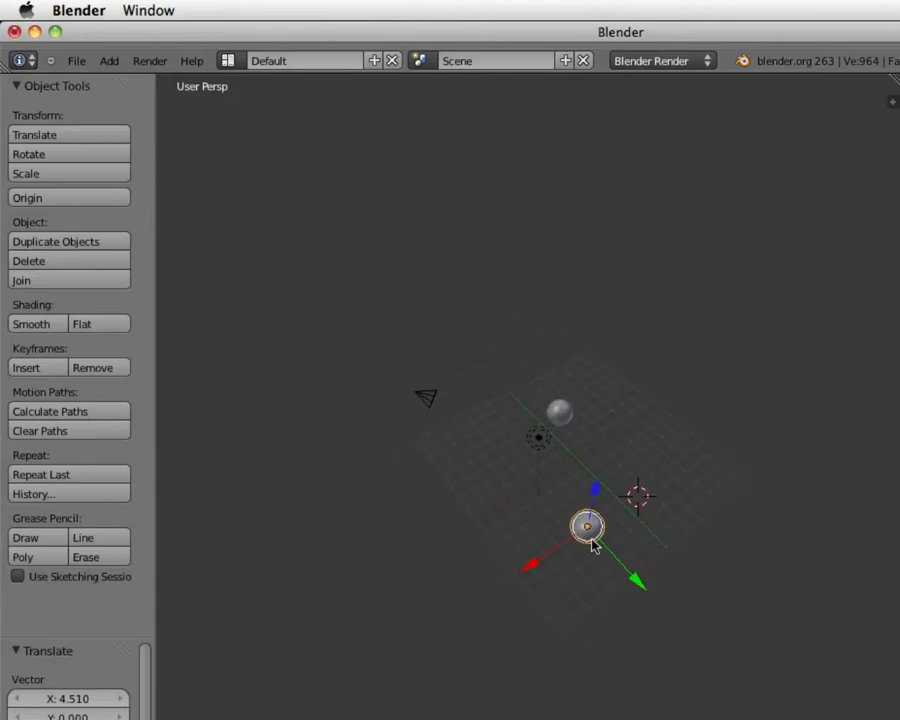
pyautogui.moveTo(632, 585); pyautogui.dragTo(612, 560)
# Select the first sphere and move it by about 2.168 along Y.
pyautogui.rightClick(558, 412)
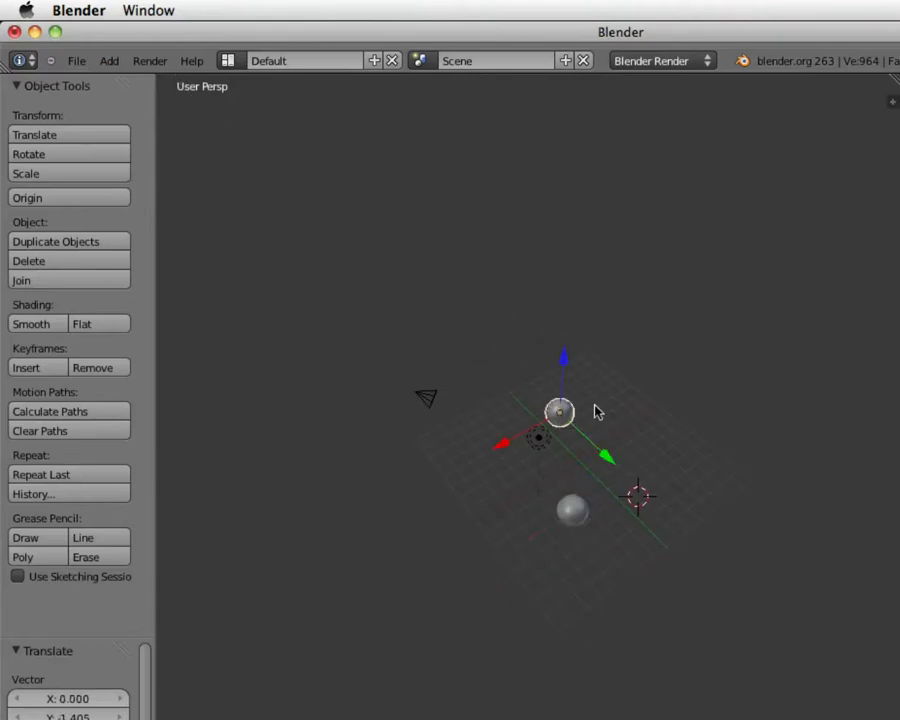
pyautogui.moveTo(612, 468); pyautogui.dragTo(631, 486)
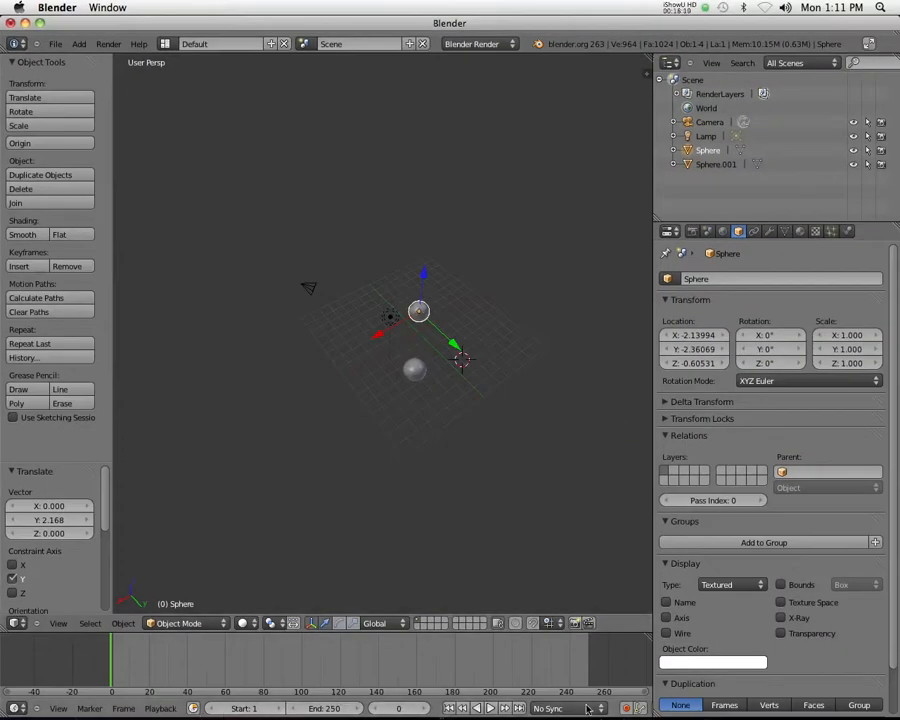
pyautogui.moveTo(440, 700)
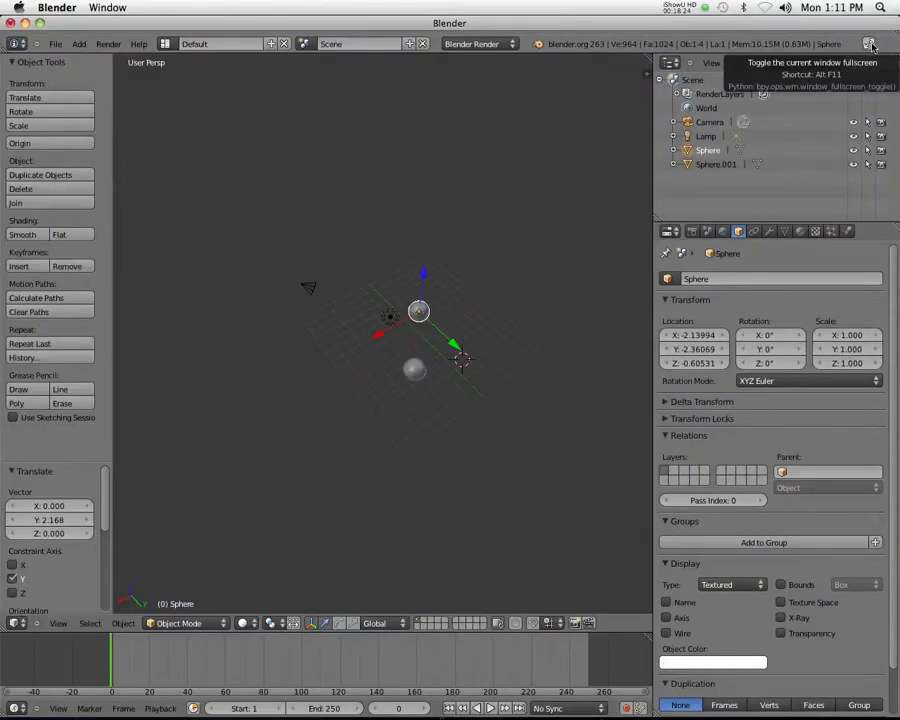
# Switch the window to fullscreen and check the available application commands and editor types.
pyautogui.click(869, 45)
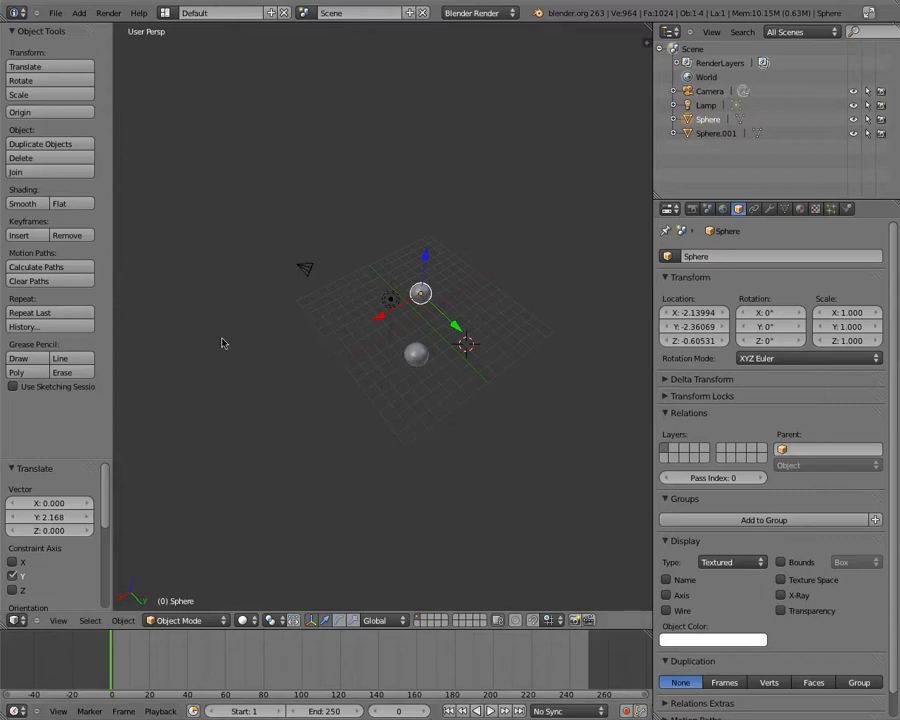
pyautogui.moveTo(42, 4)
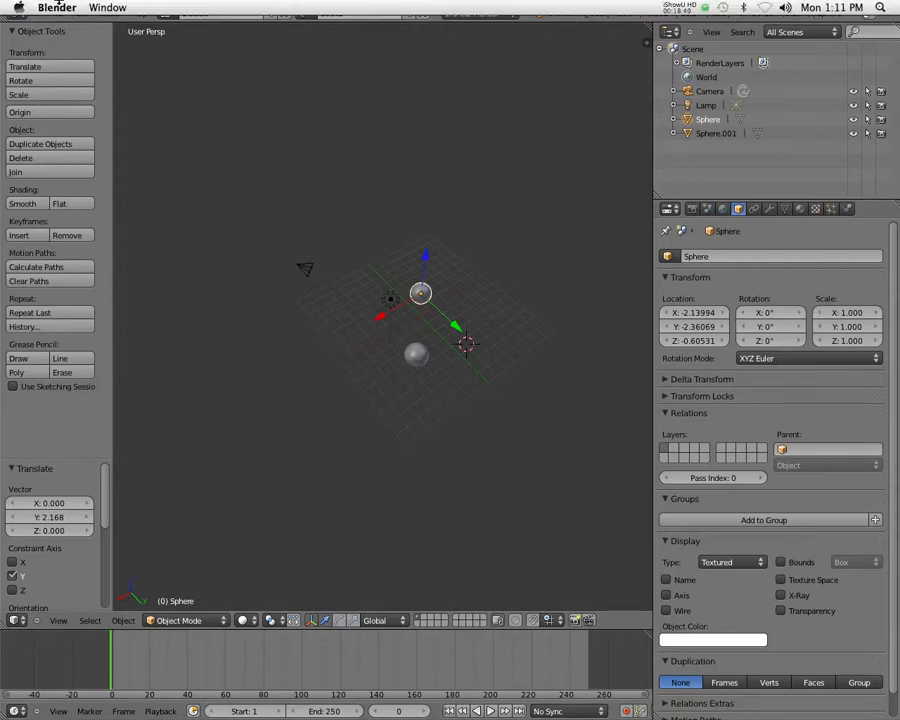
pyautogui.click(42, 6)
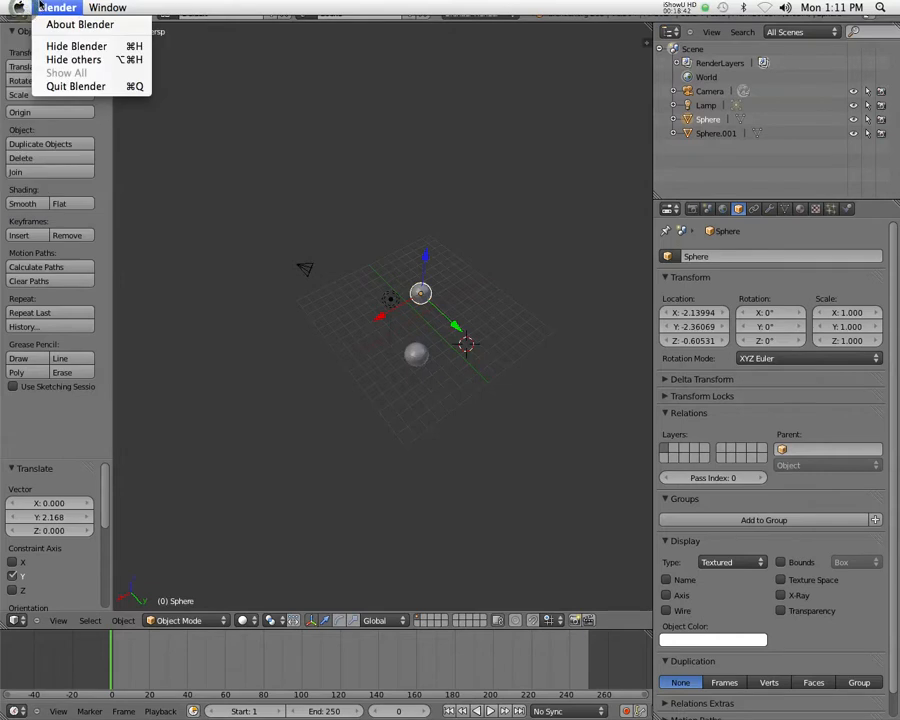
pyautogui.click(41, 5)
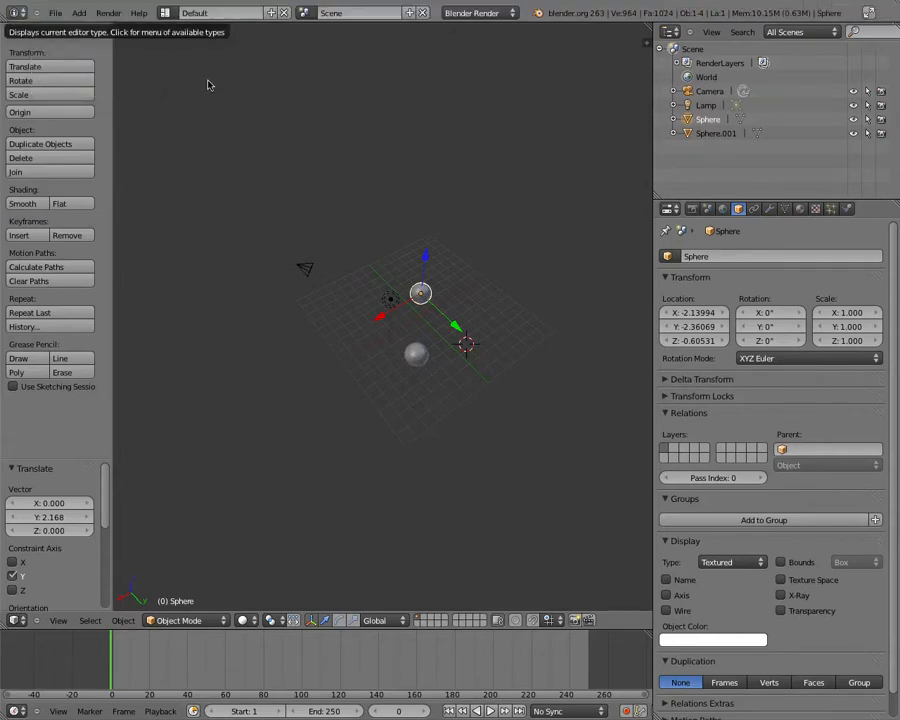
pyautogui.click(15, 12)
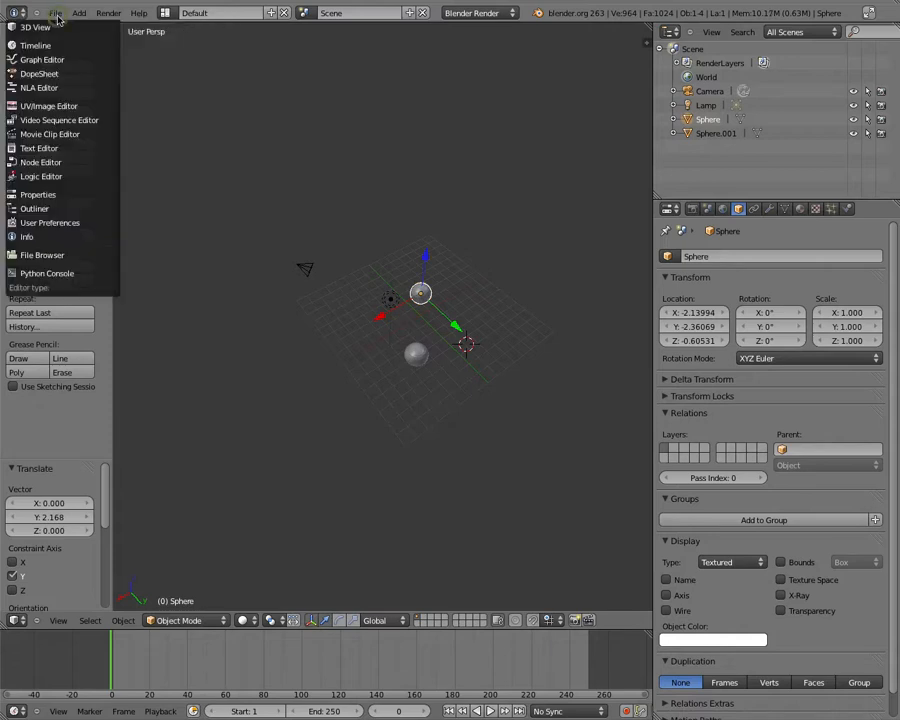
pyautogui.click(57, 14)
pyautogui.click(58, 13)
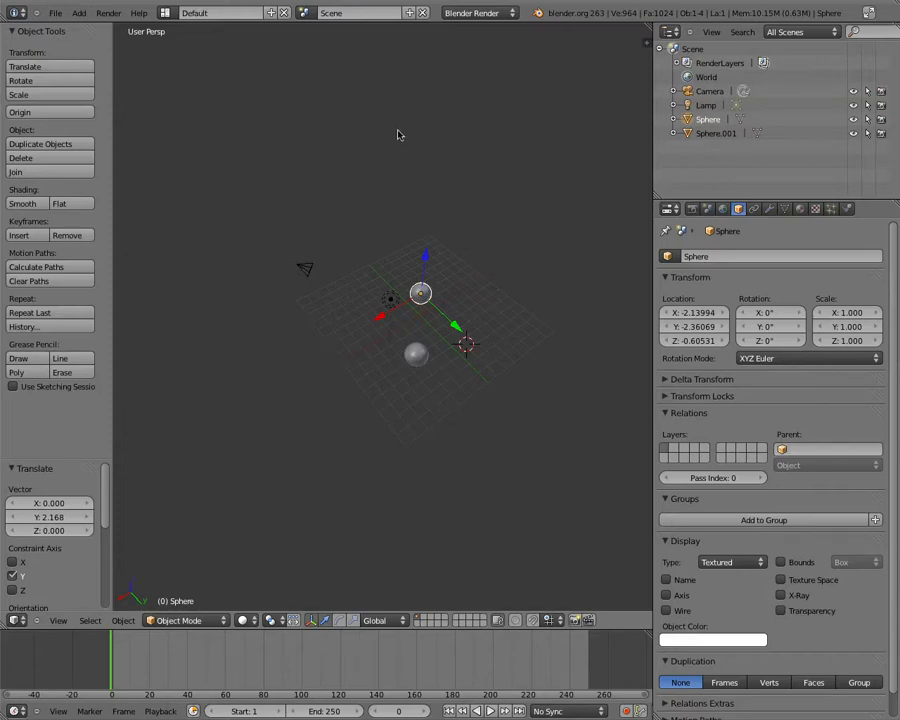
# Select the camera and the lamp alternately in the viewport, ending with the camera selected.
pyautogui.rightClick(305, 267)
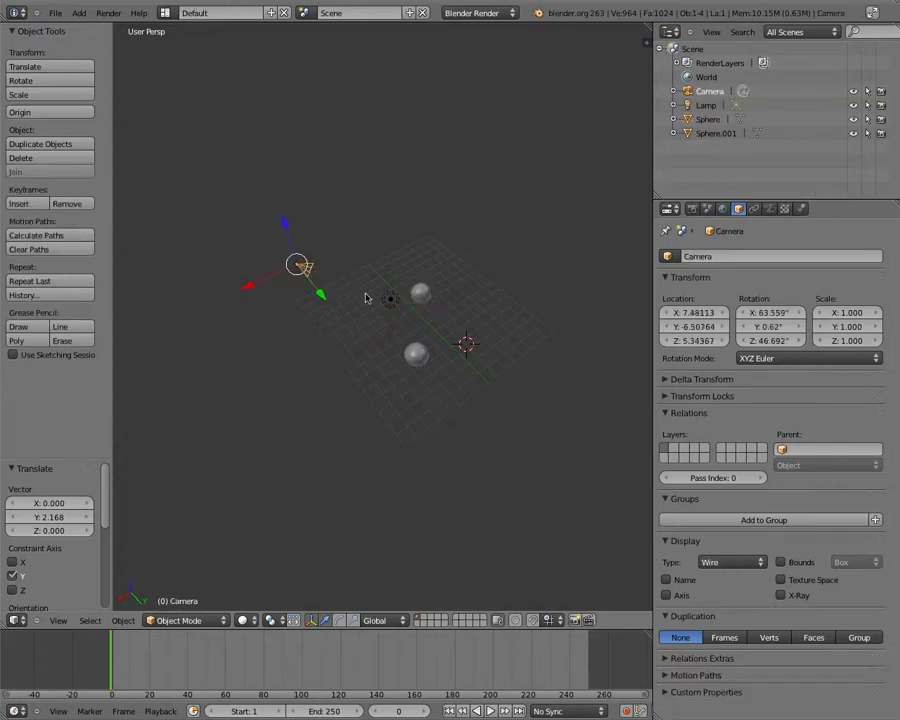
pyautogui.rightClick(391, 301)
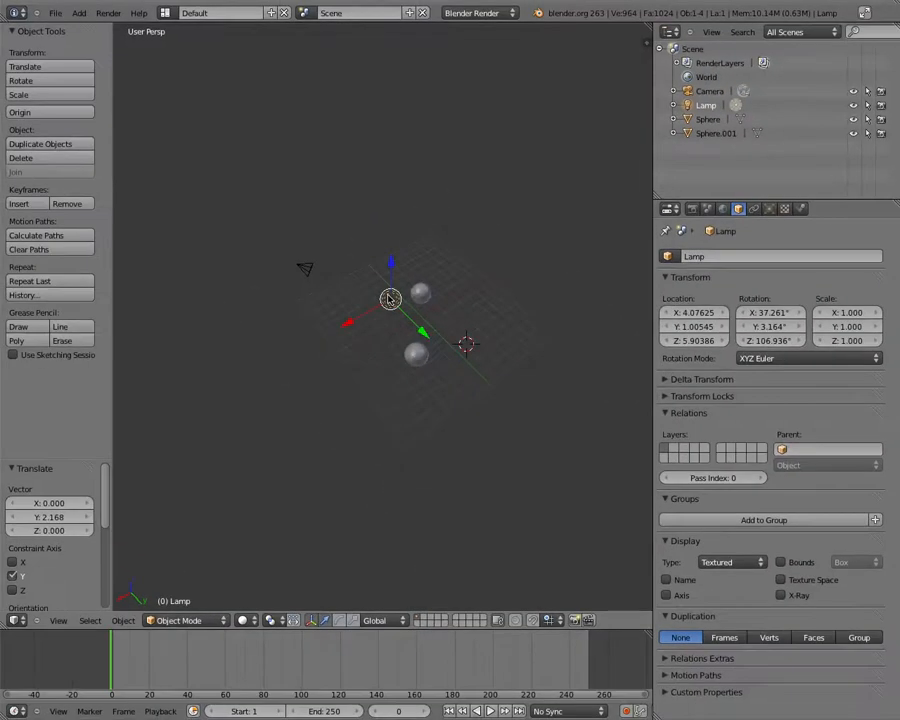
pyautogui.scroll(4, 386, 299)
pyautogui.scroll(3, 386, 299)
pyautogui.scroll(-5, 385, 297)
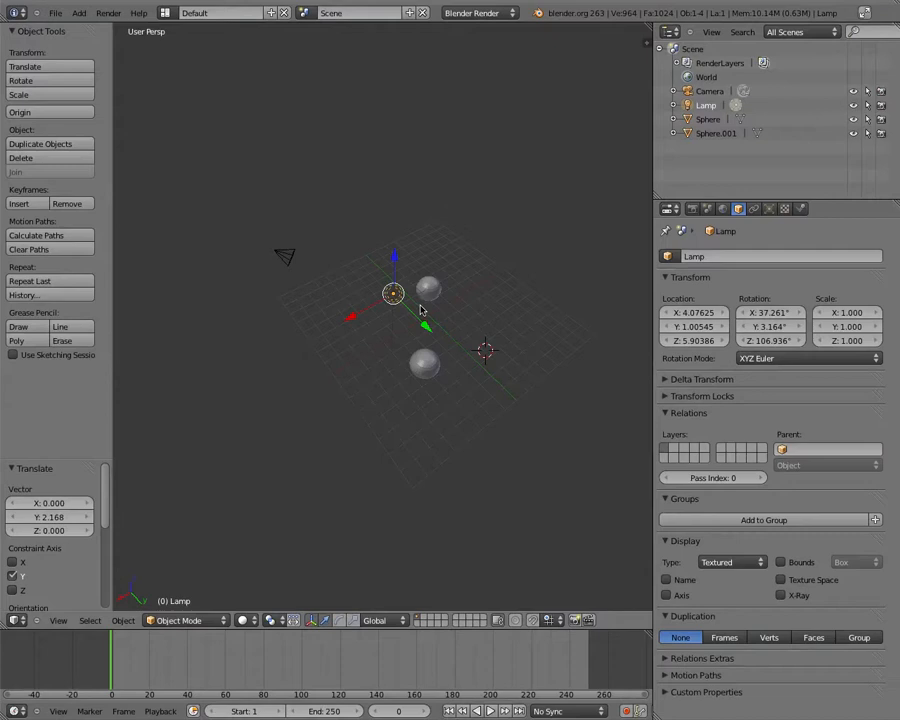
pyautogui.rightClick(284, 257)
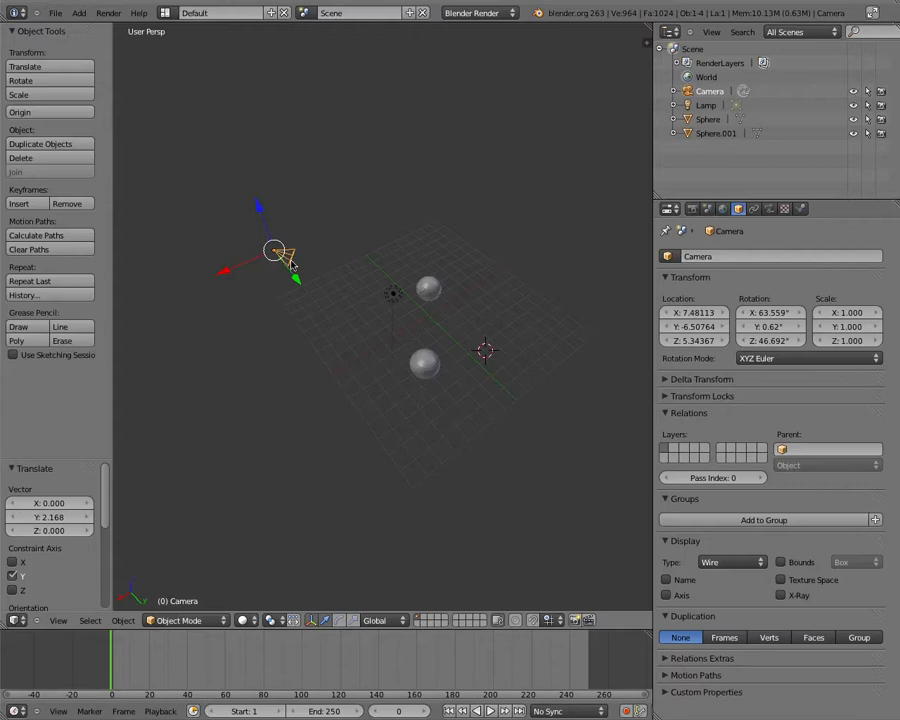
pyautogui.rightClick(393, 295)
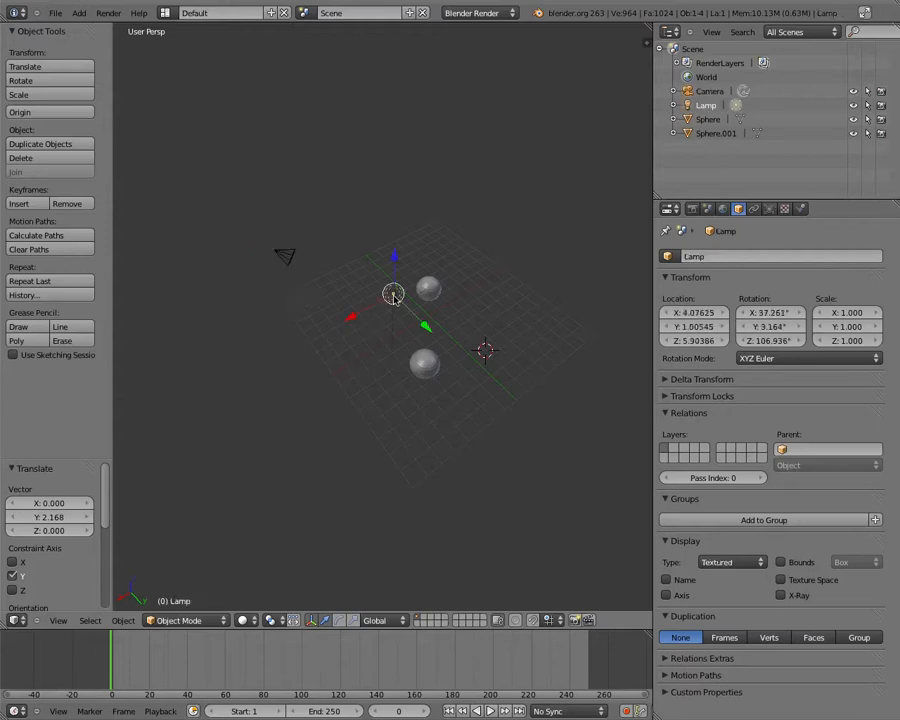
pyautogui.rightClick(283, 257)
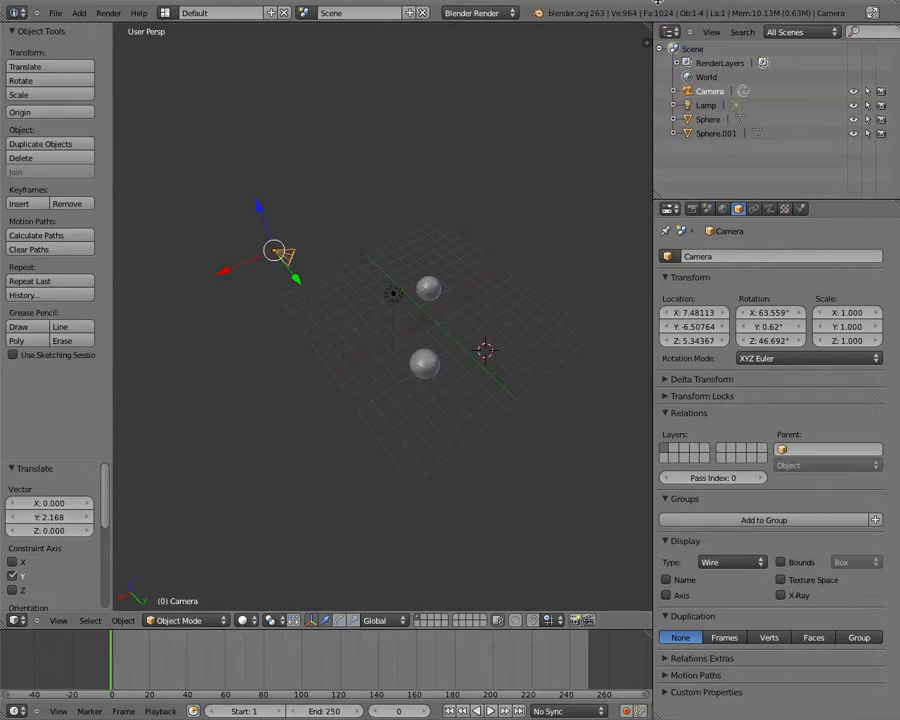
# Return the window from fullscreen to its normal windowed view.
pyautogui.click(871, 13)
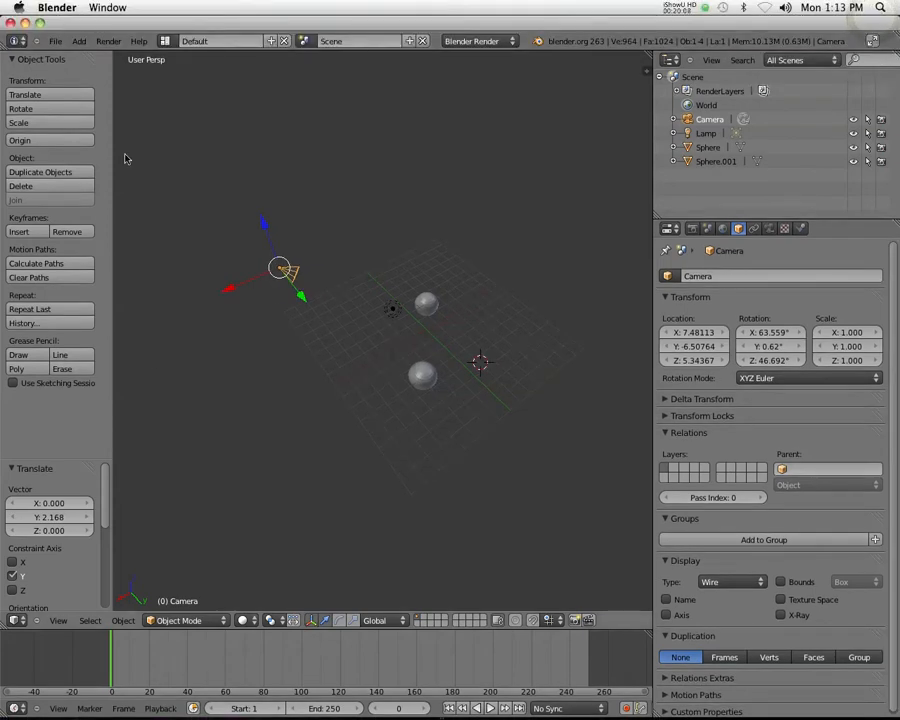
pyautogui.moveTo(208, 715)
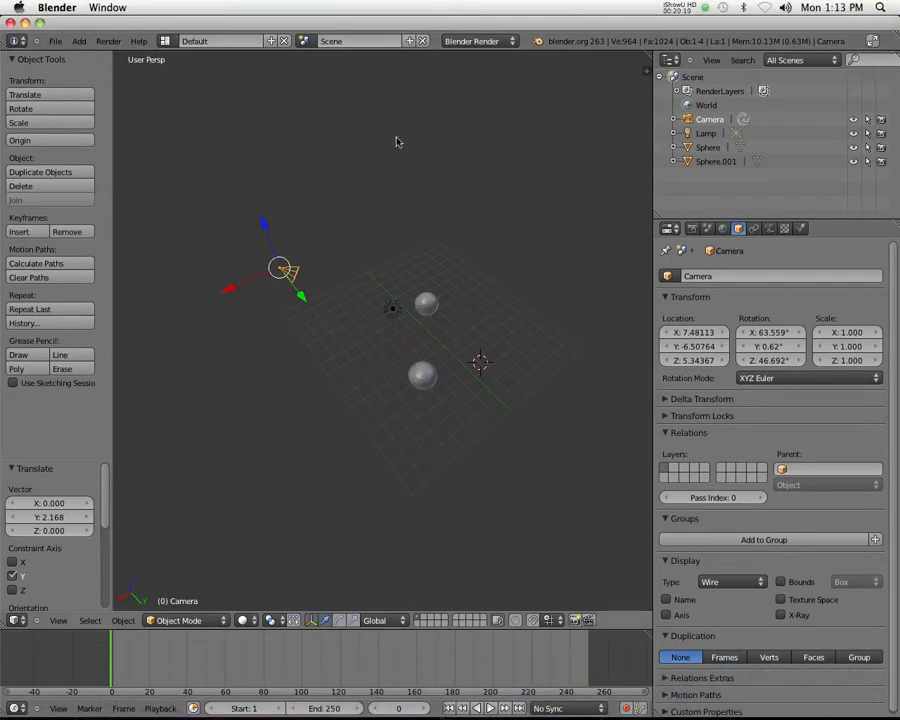